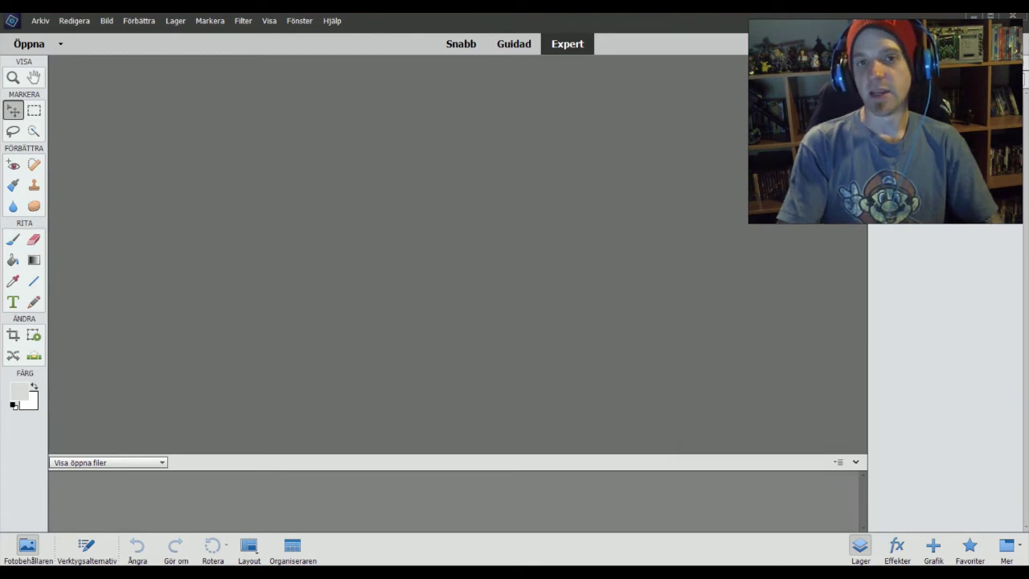
Create a new blank document 250 pixels wide and 1440 pixels high with transparent background contents
left_click(40, 21)
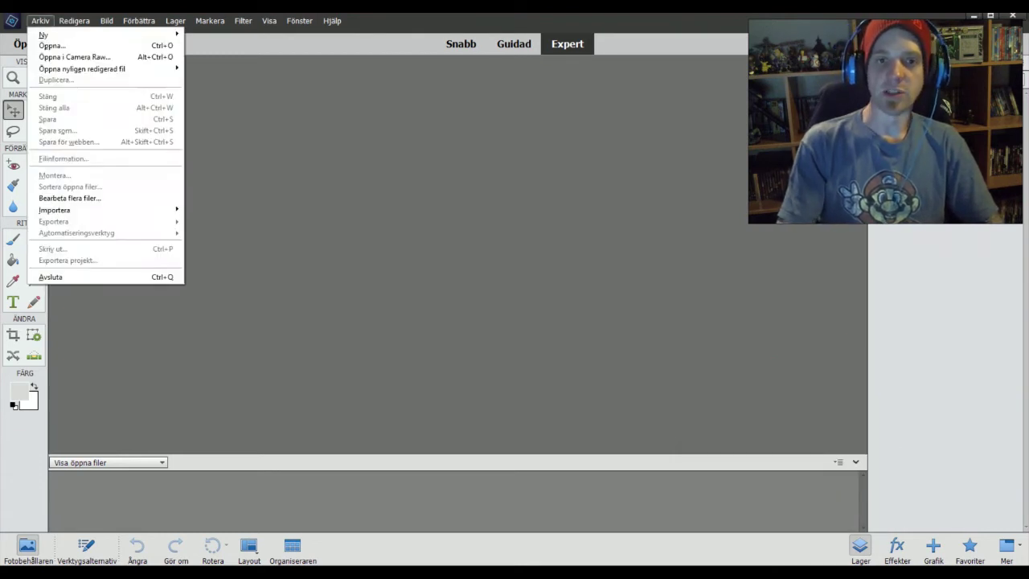
key("Right")
key("Down")
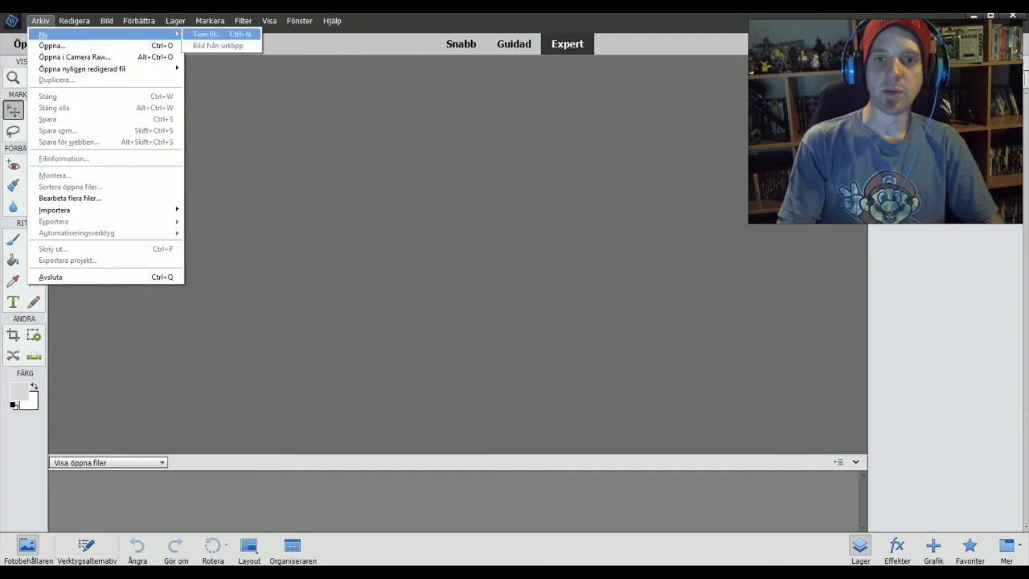
key("Return")
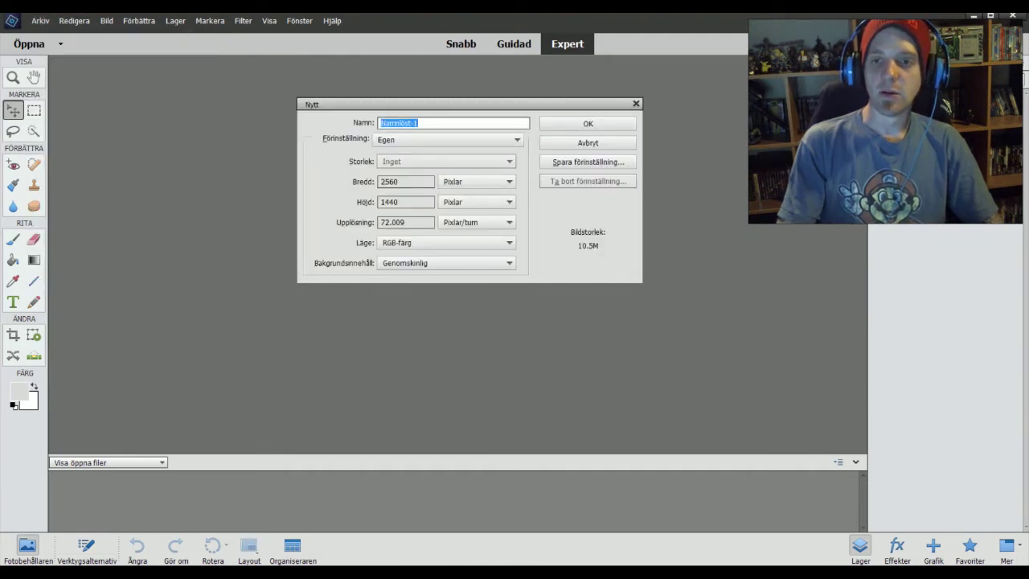
left_click(407, 182)
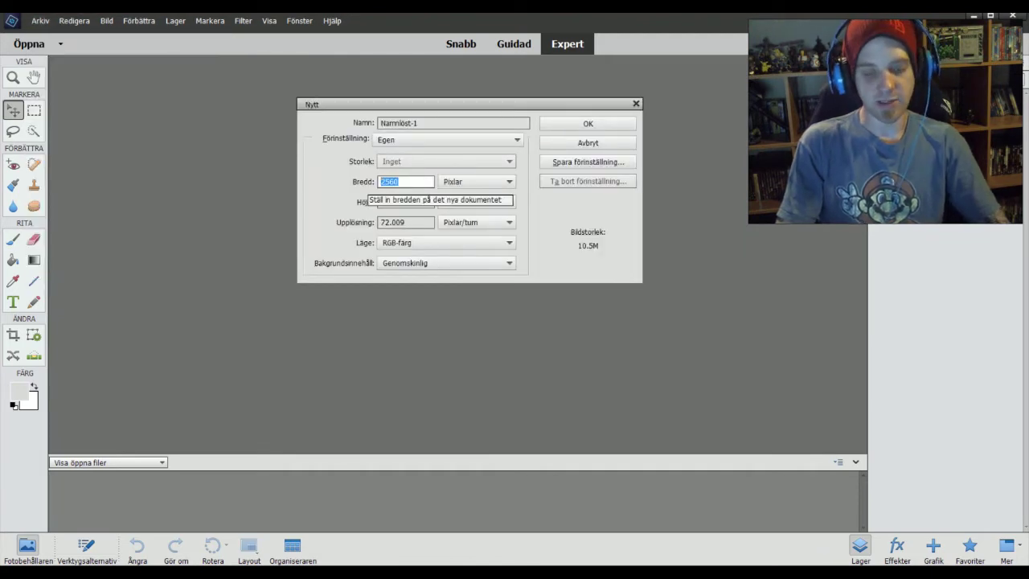
left_click(447, 263)
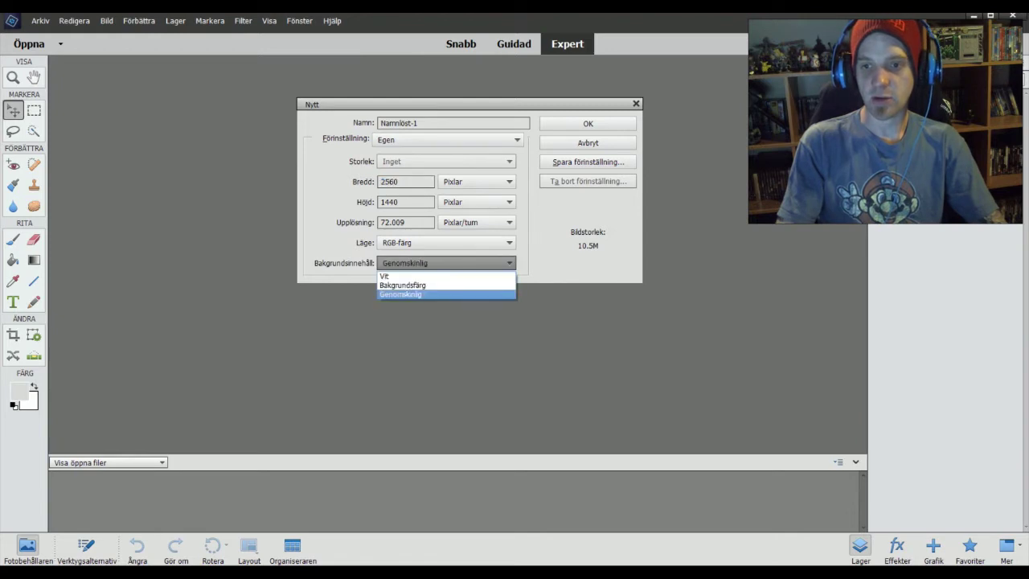
left_click(447, 295)
key("Return")
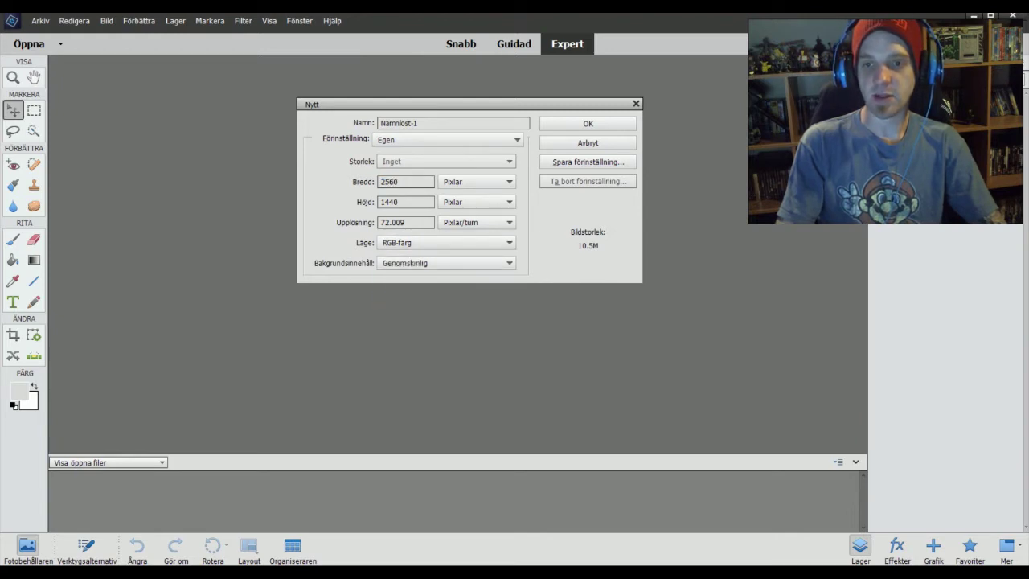
double_click(389, 182)
type("250")
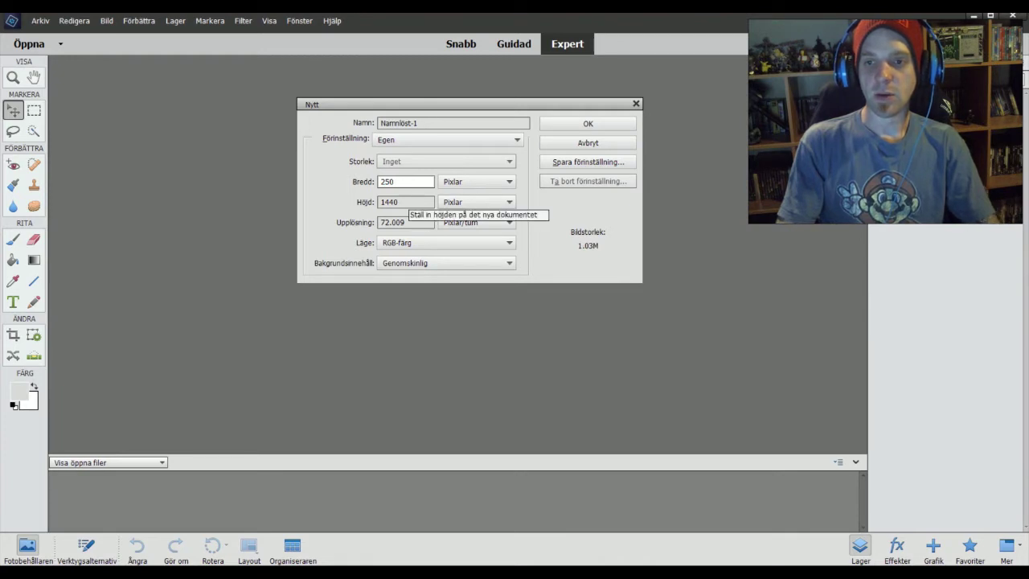
key("Return")
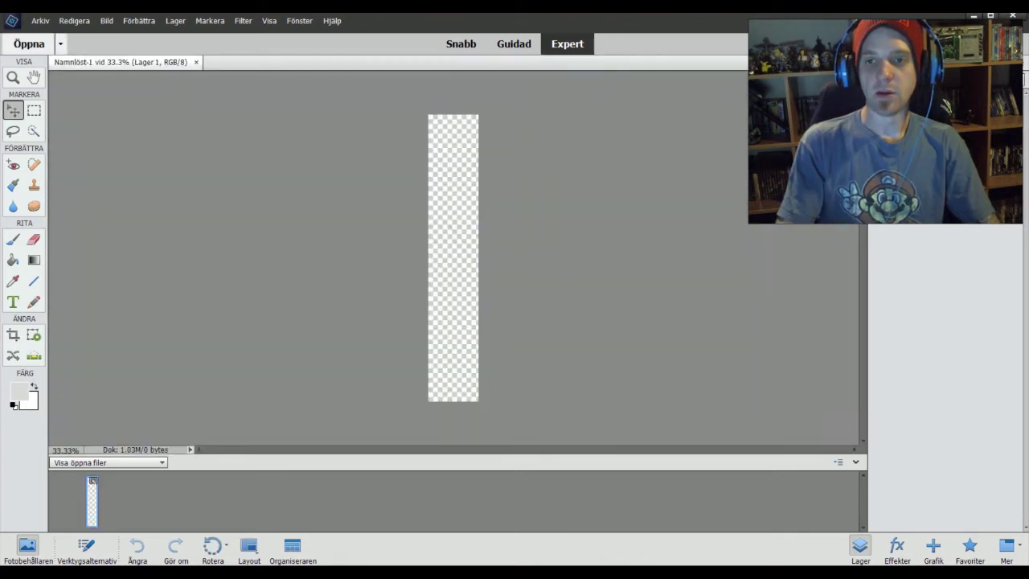
Create another blank transparent document measuring 250 by 250 pixels
left_click(40, 20)
mouse_move(48, 34)
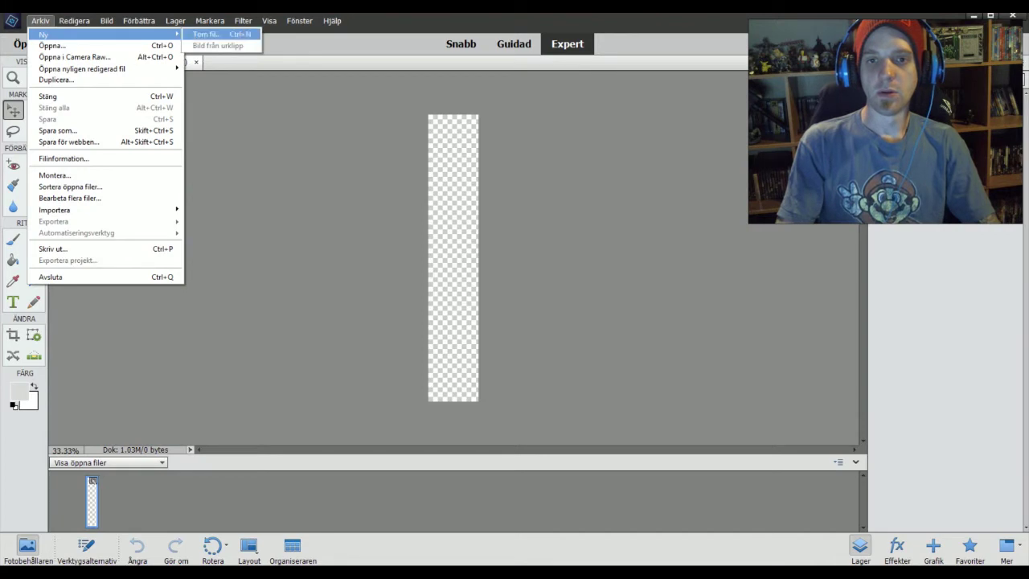
left_click(205, 34)
double_click(390, 202)
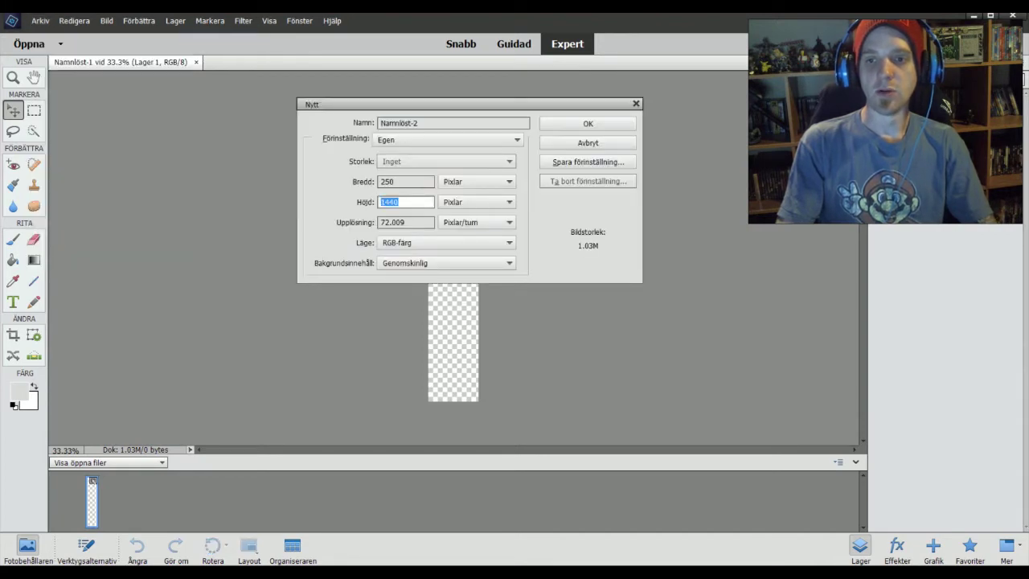
key("BackSpace")
type("250")
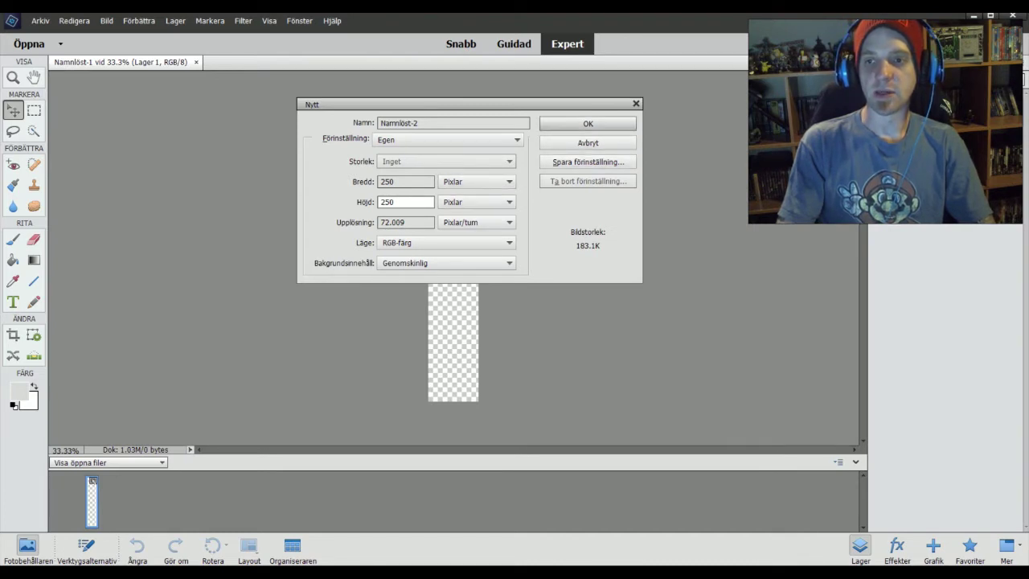
key("Return")
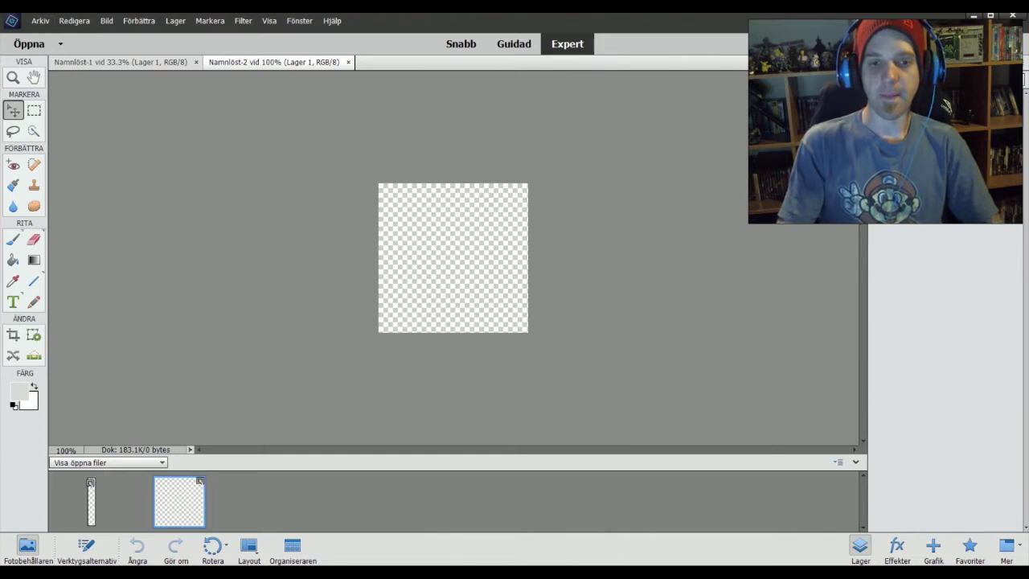
Choose WWE Raw Regular as the font for horizontal text and draw a text box covering most of the canvas
key("t")
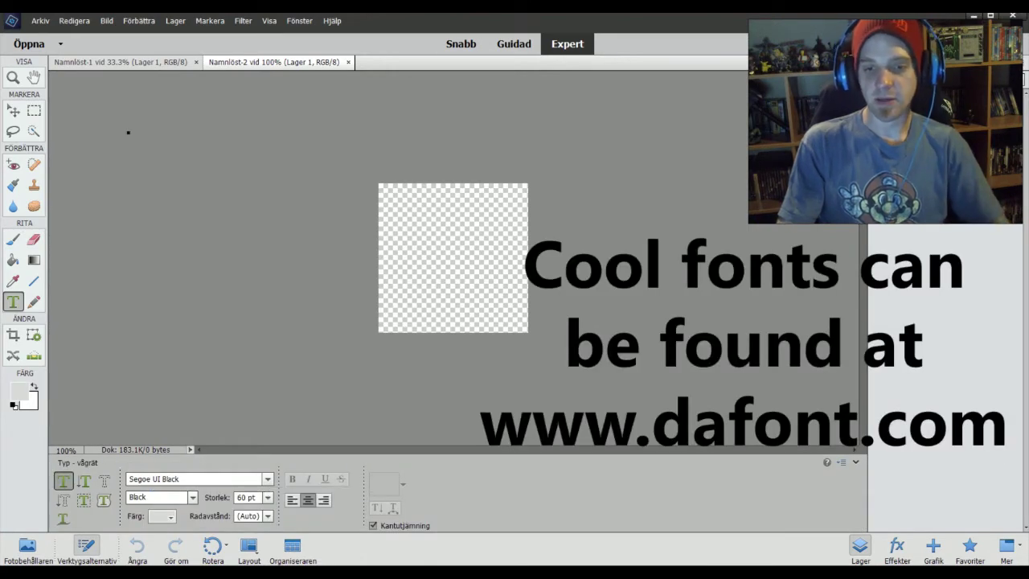
left_click(268, 480)
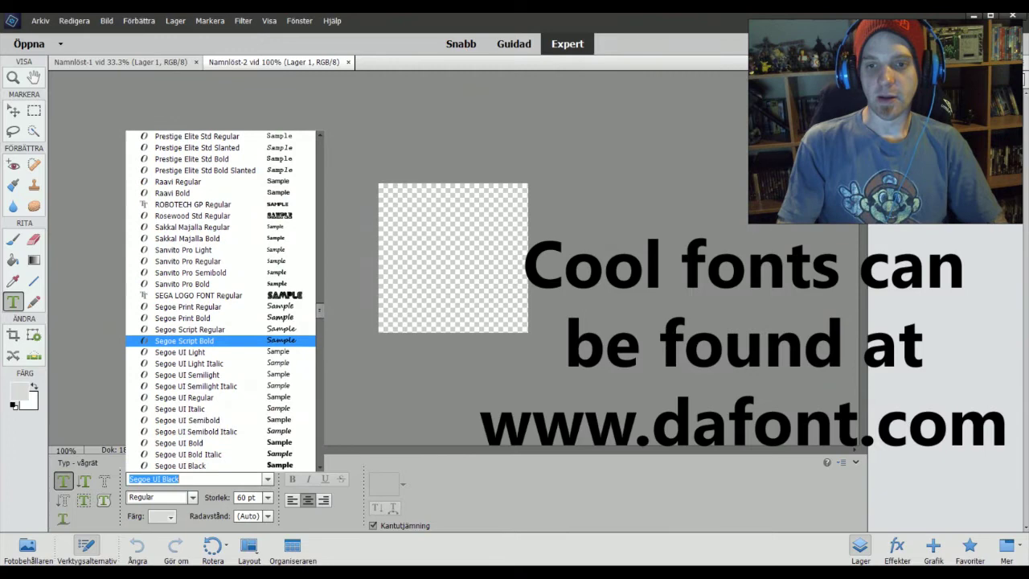
scroll(221, 330, "down", 9)
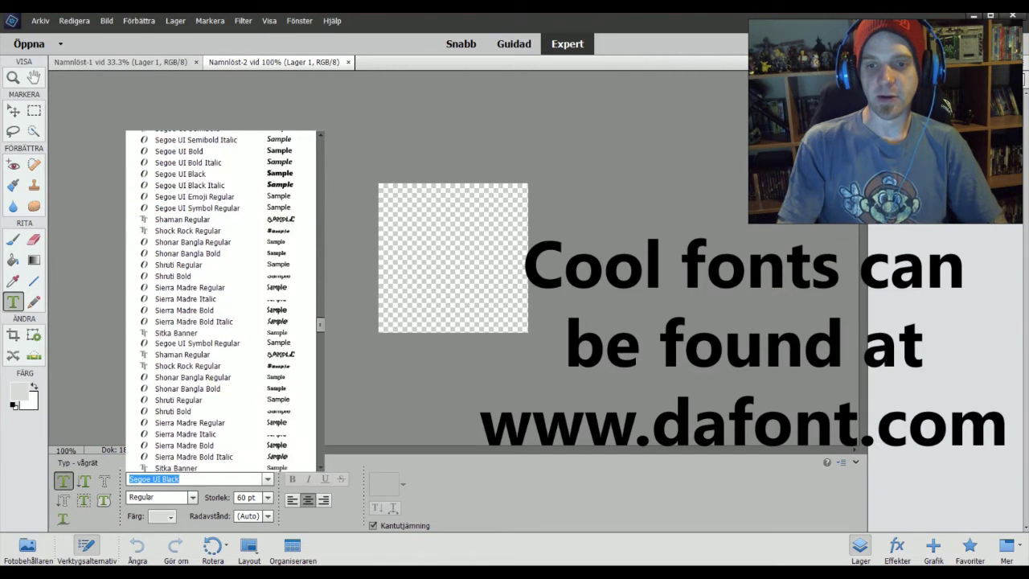
scroll(222, 302, "down", 5)
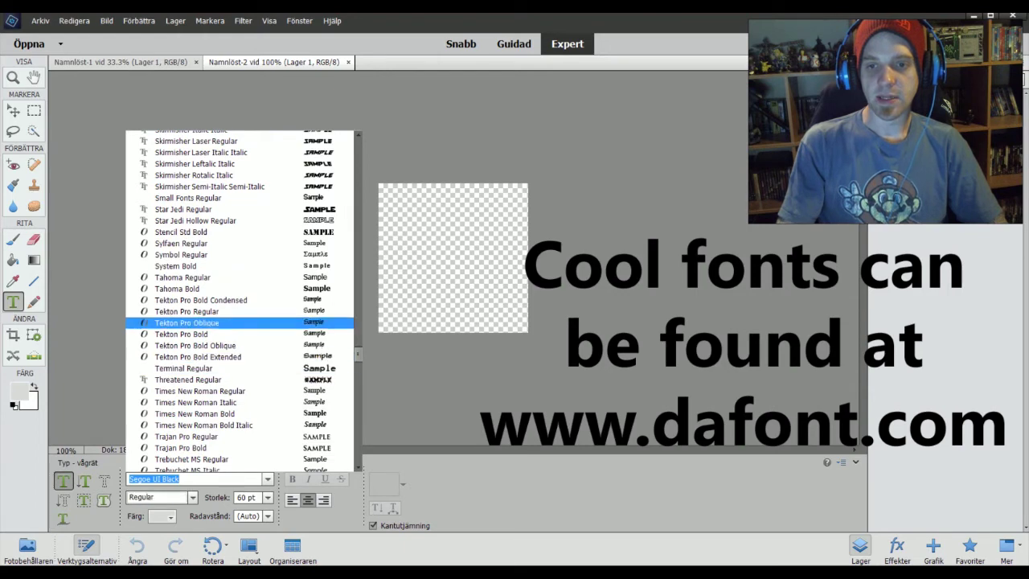
key("Down")
key("Down")
key("Down")
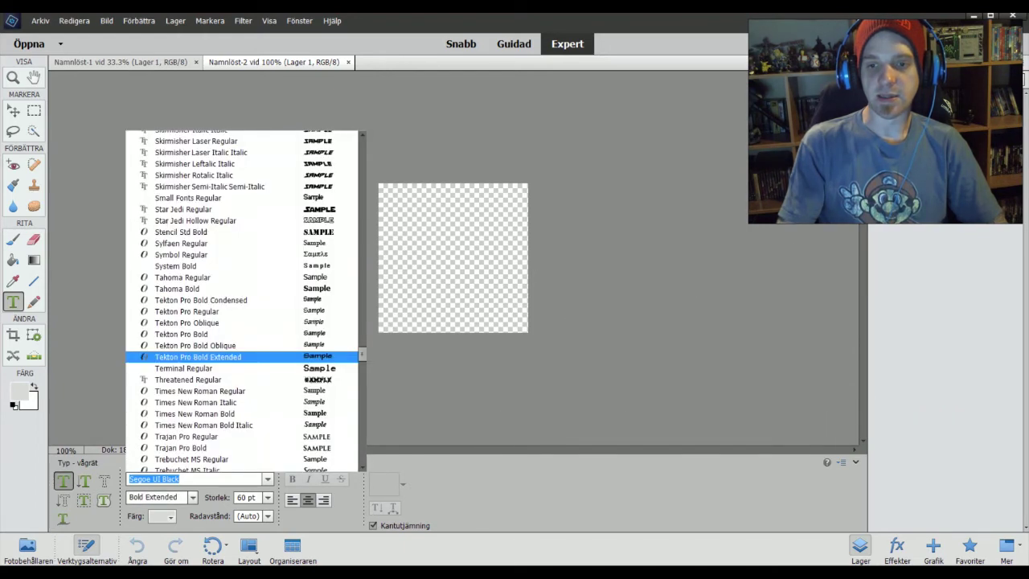
scroll(243, 357, "down", 8)
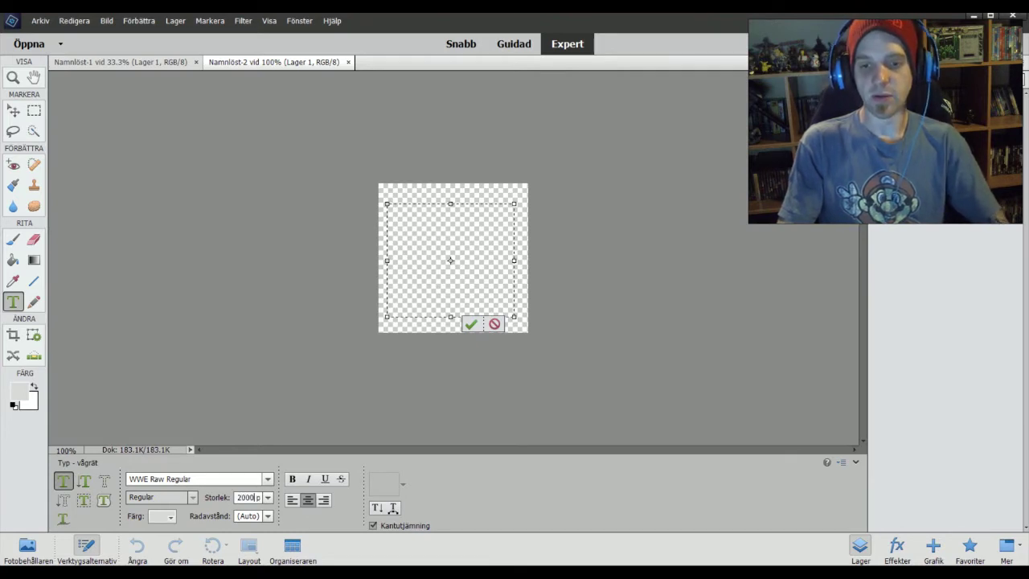
Set the text size to 200 pt and the text colour to black, removing the trial letter M
type("0")
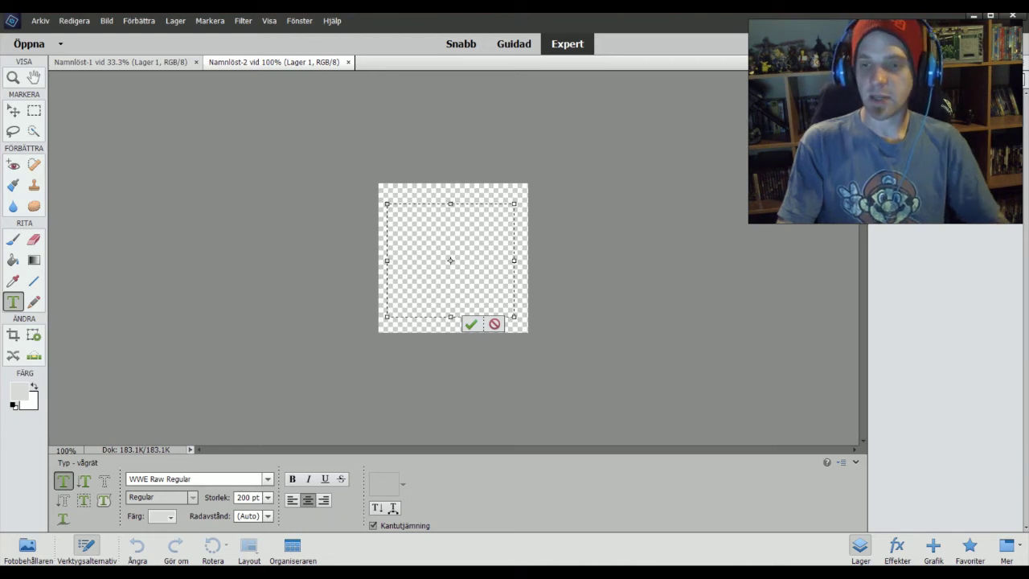
type("M")
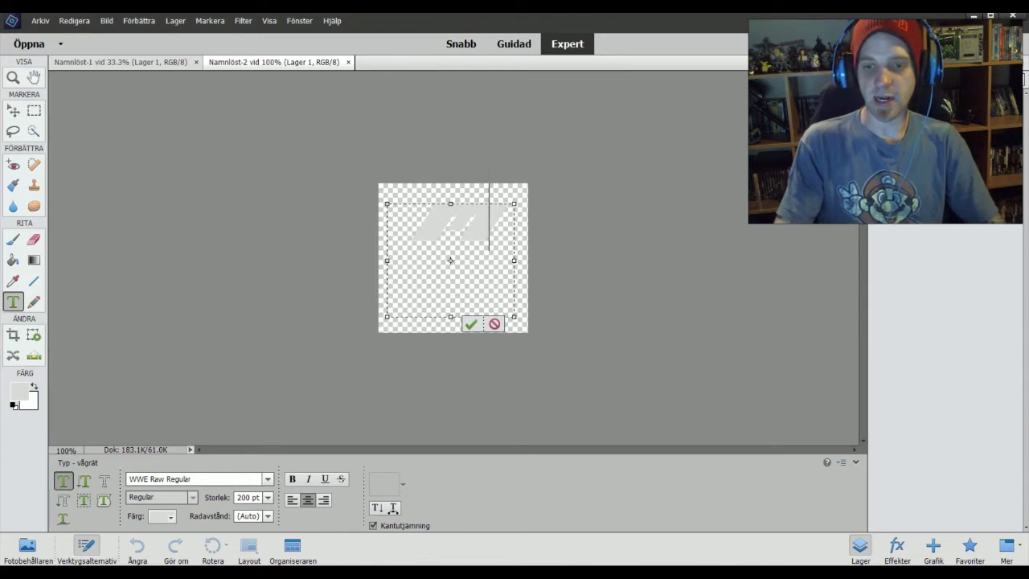
key("BackSpace")
left_click(170, 516)
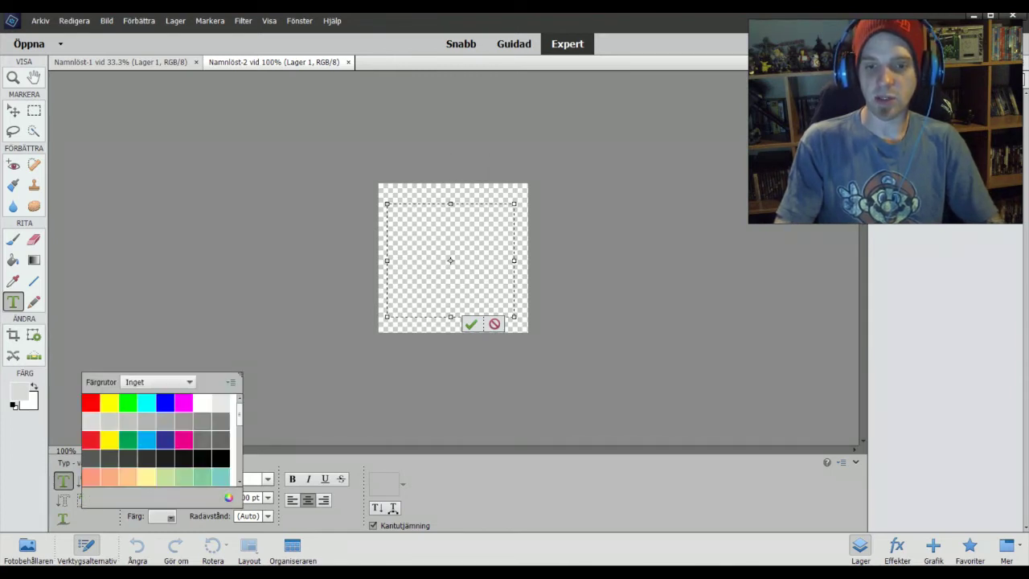
left_click(221, 458)
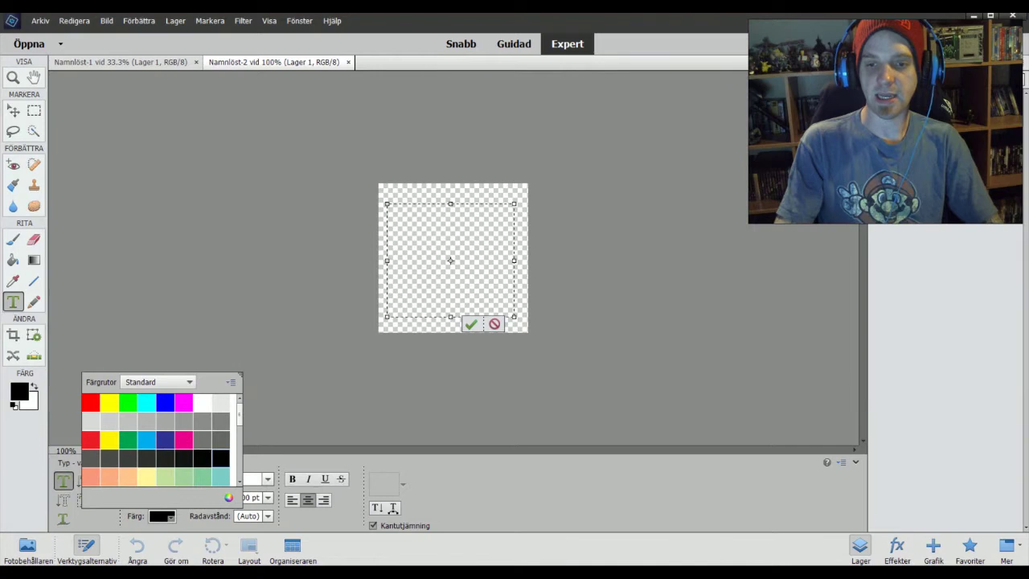
left_click(170, 517)
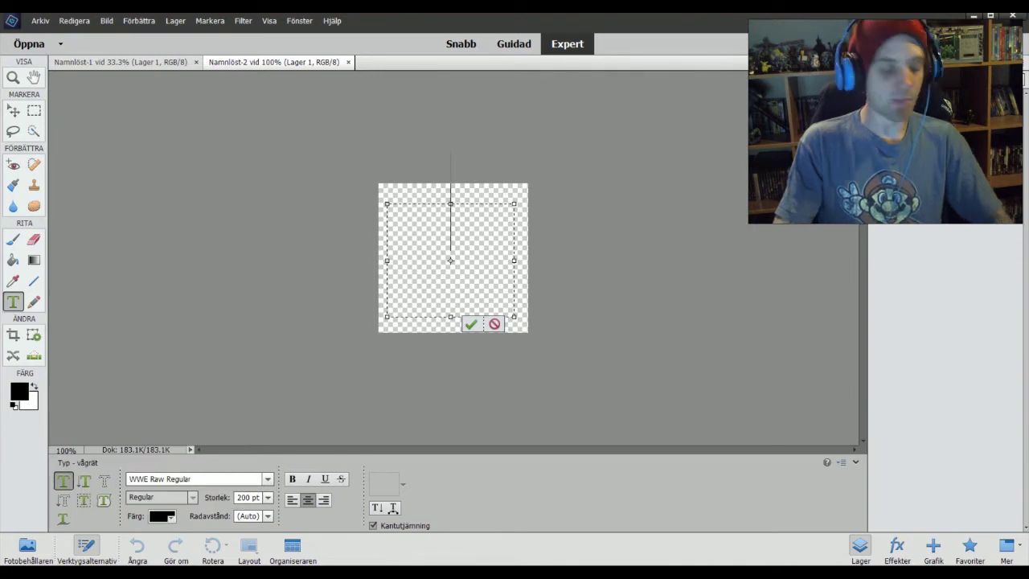
Enter the letter B in the text box in place of a trial M, with the box enlarged beyond the canvas
type("M")
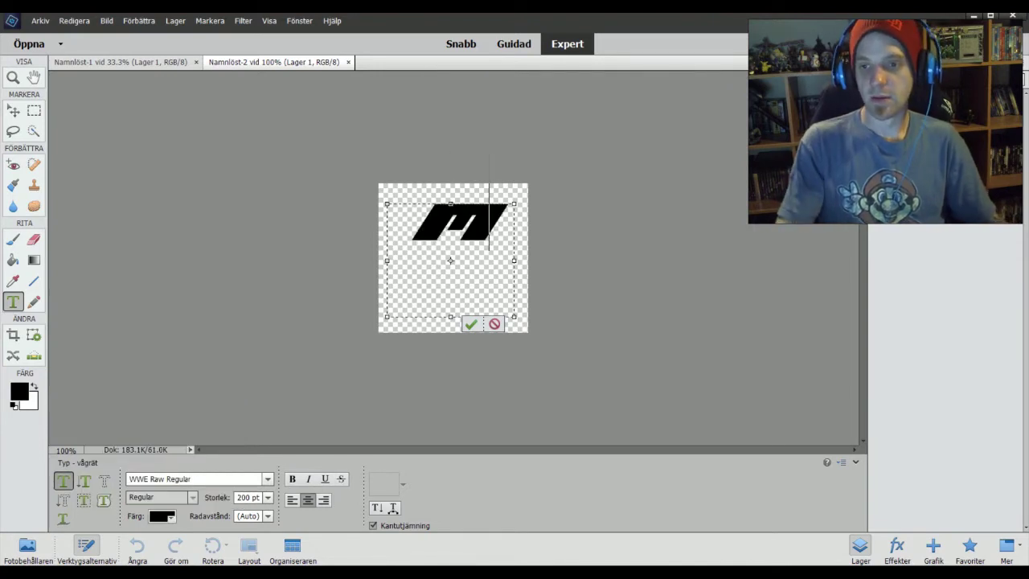
key("BackSpace")
type("B")
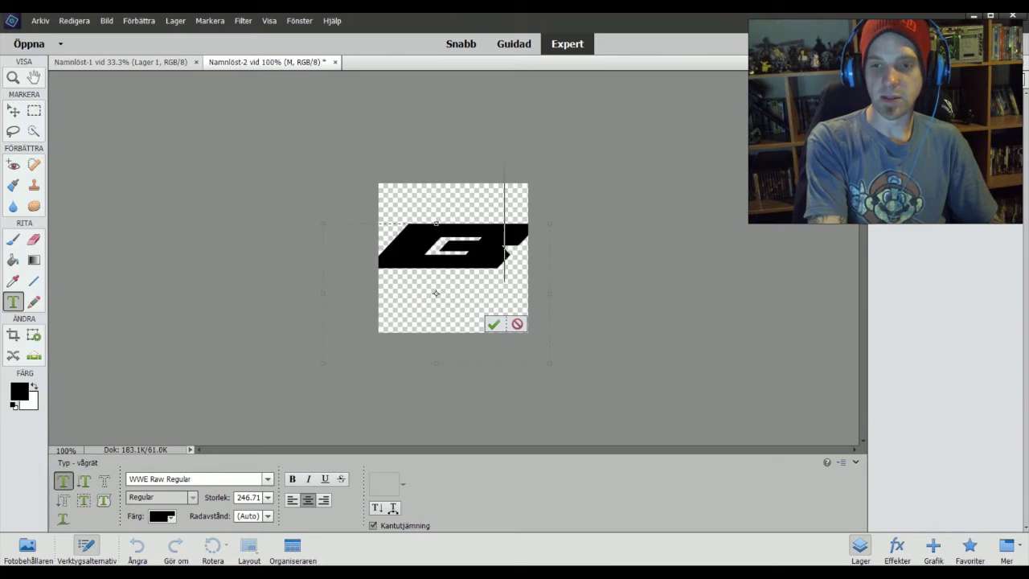
key("BackSpace")
type("B")
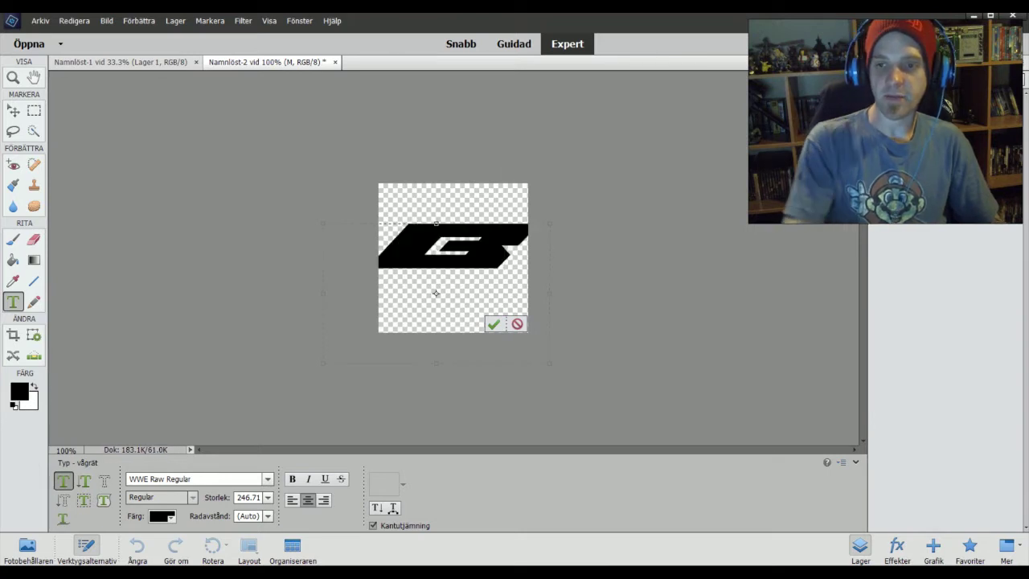
Set the letter B to 200 pt, commit the text and shift it slightly down towards the canvas centre
key("ctrl+a")
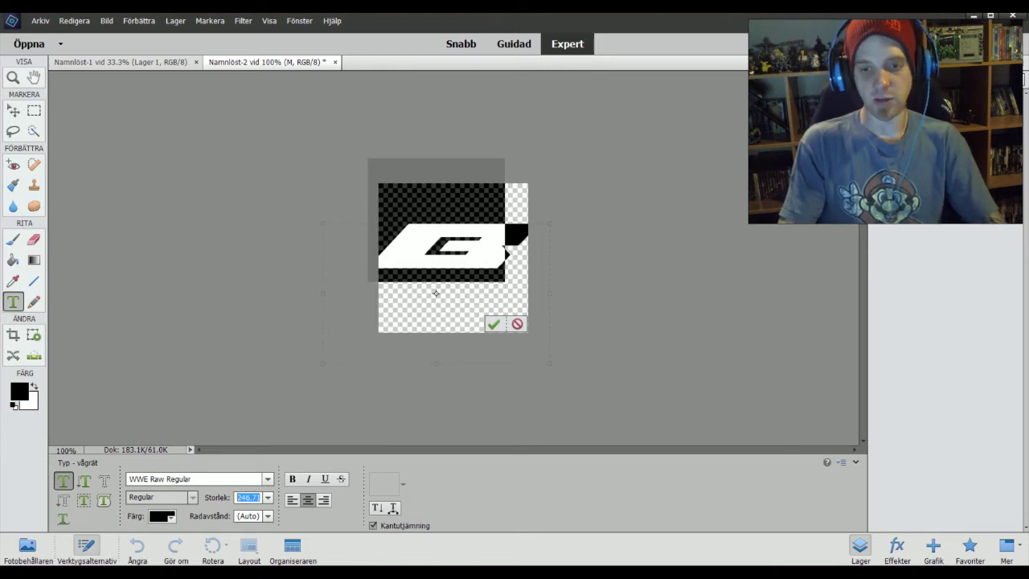
type("200")
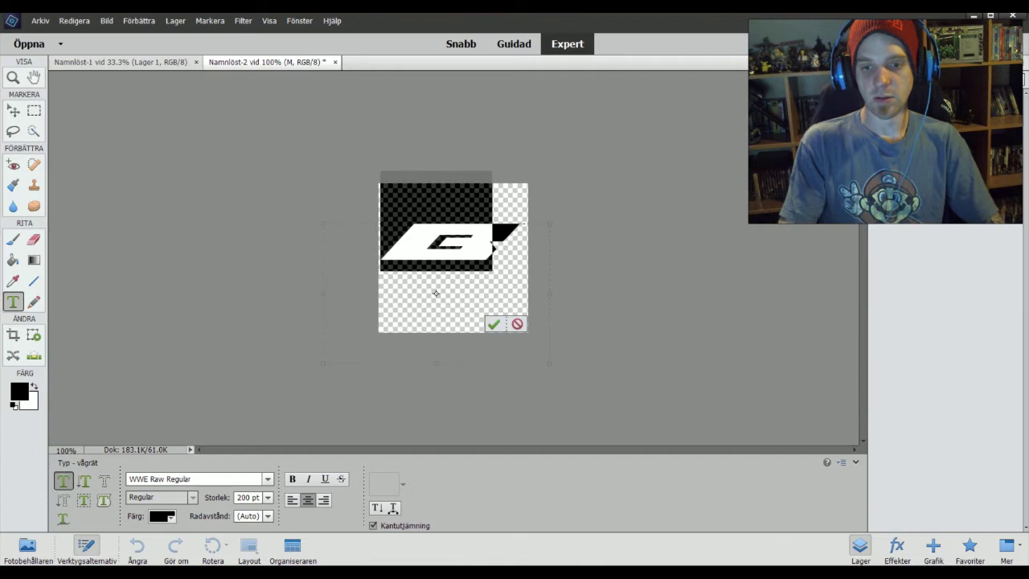
left_click(494, 324)
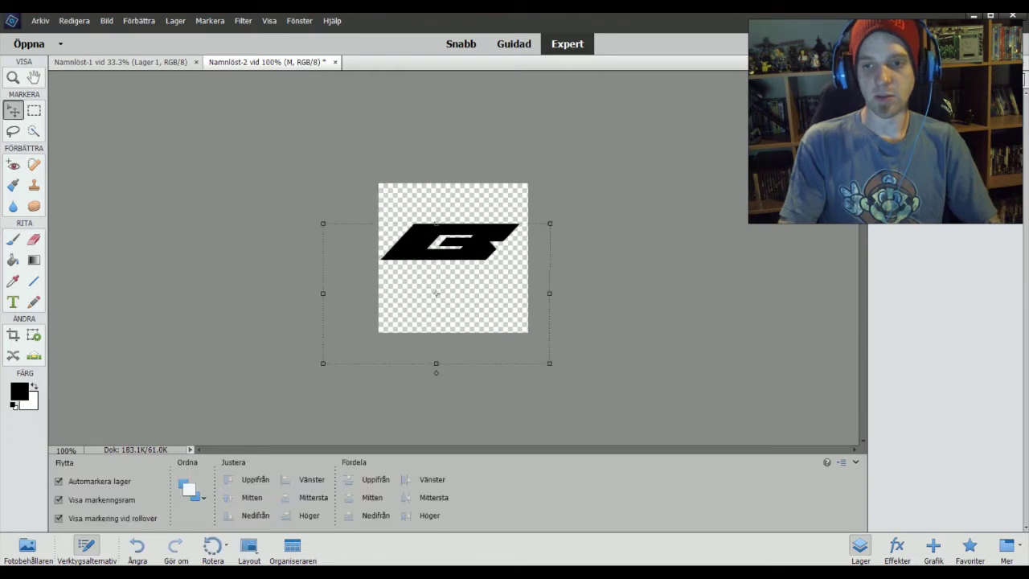
left_click_drag(480, 246, 485, 256)
left_click(604, 301)
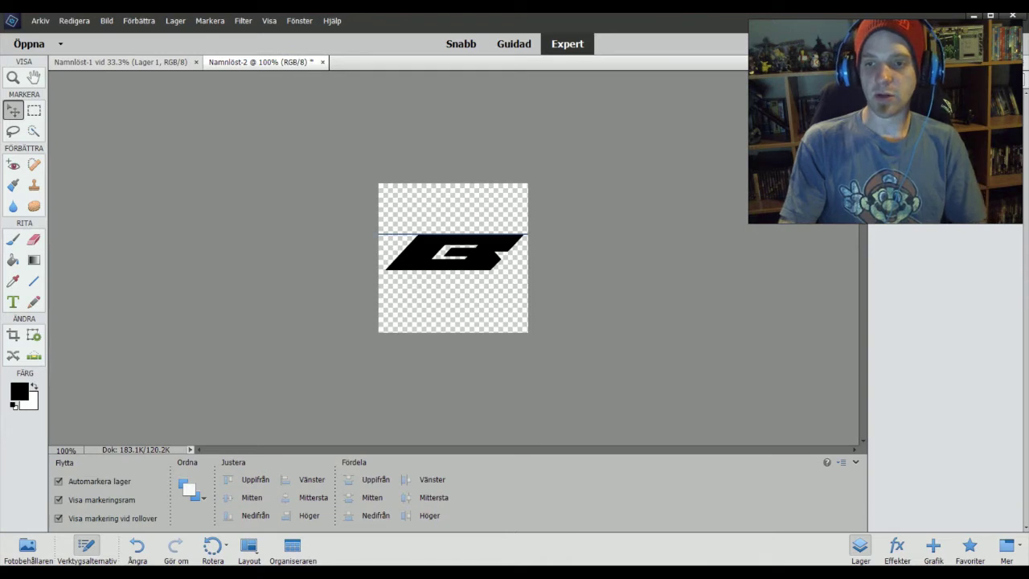
Add a black drop shadow to the letter B's layer style with size 67 px, distance 19 px and opacity 100%
right_click(485, 268)
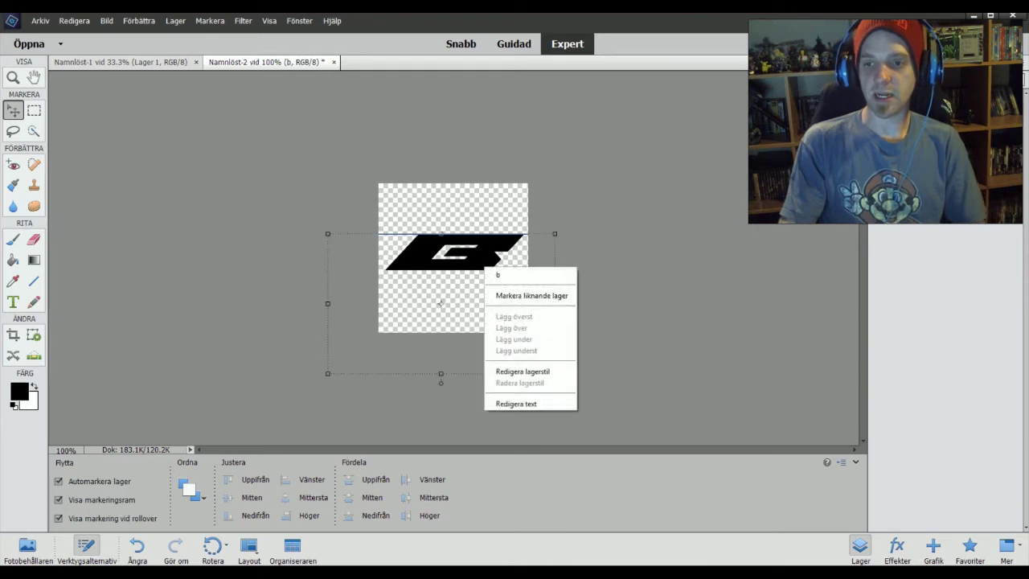
left_click(522, 371)
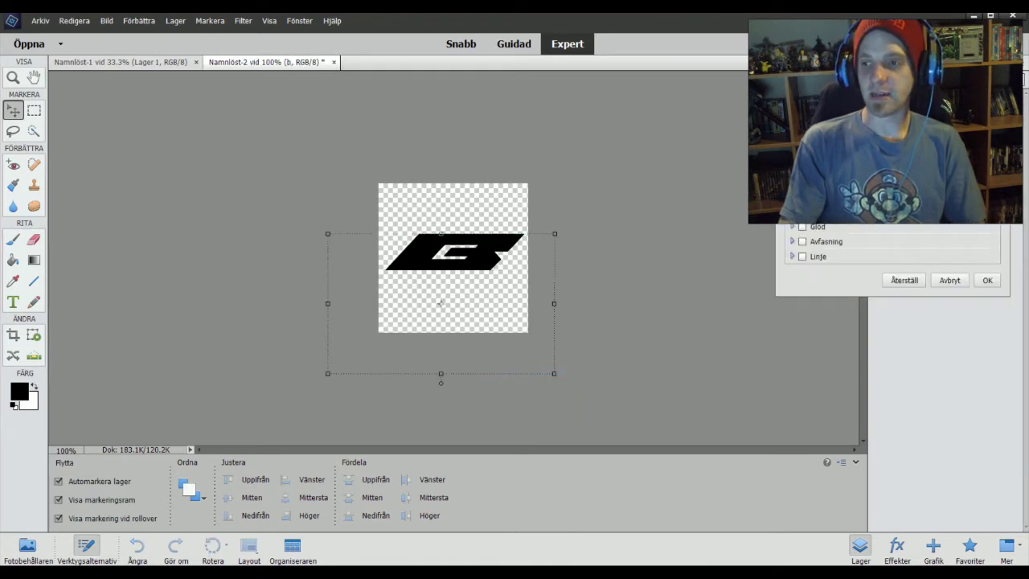
left_click(803, 212)
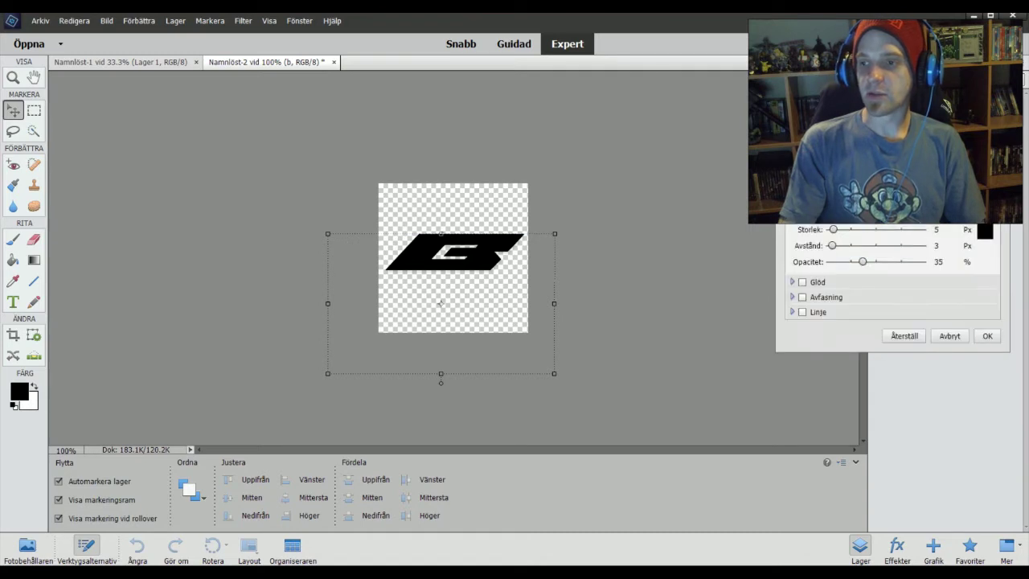
mouse_move(836, 229)
left_mouse_down()
mouse_move(857, 245)
mouse_move(840, 245)
mouse_move(849, 229)
left_mouse_up()
left_click(986, 231)
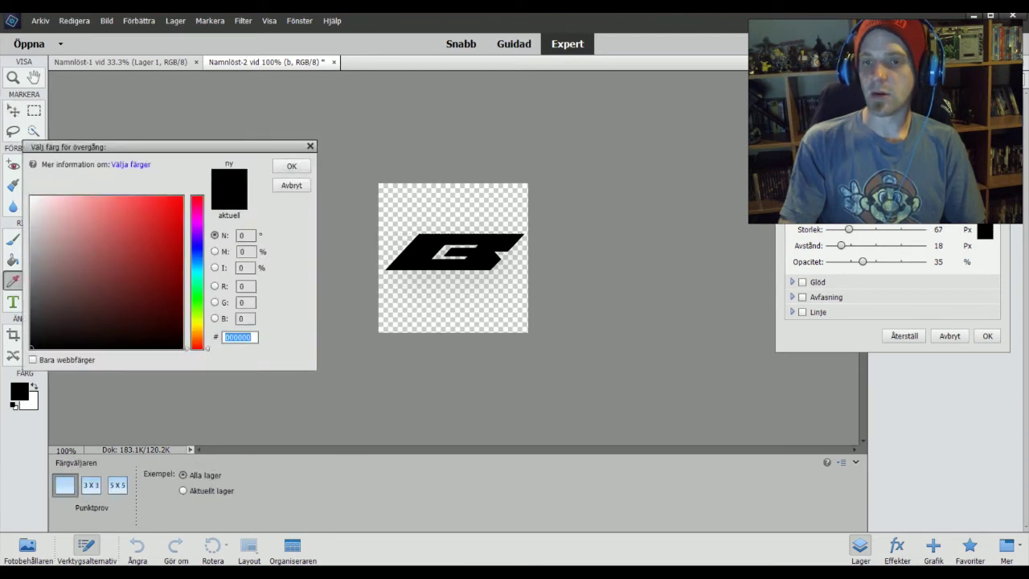
left_click(311, 147)
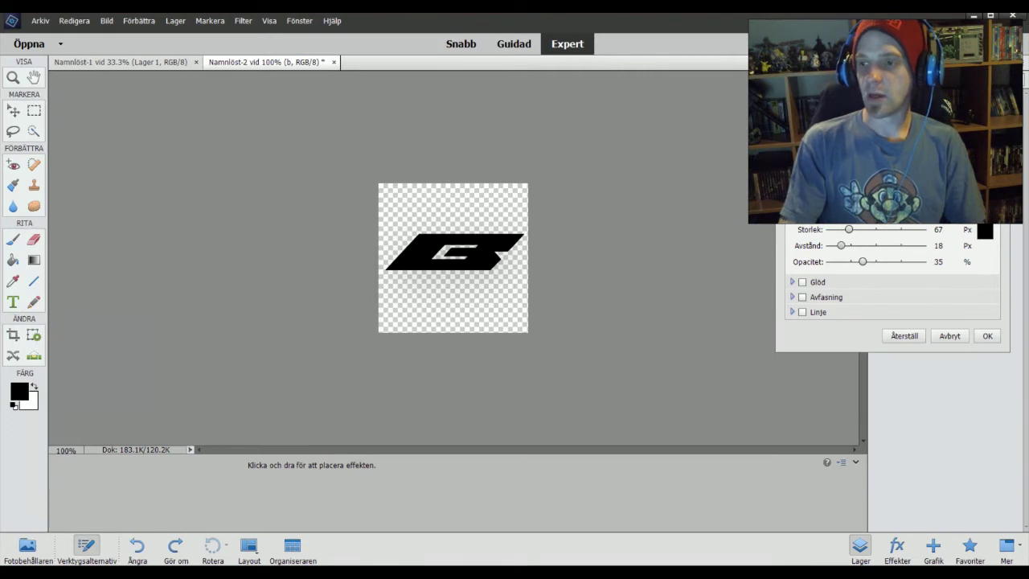
left_click_drag(863, 262, 918, 262)
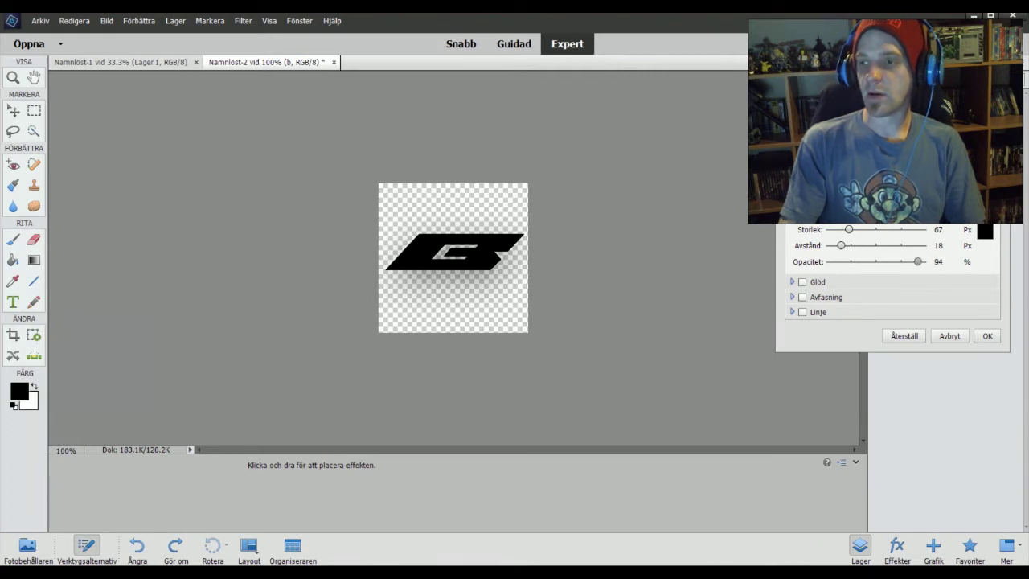
left_click_drag(841, 246, 847, 246)
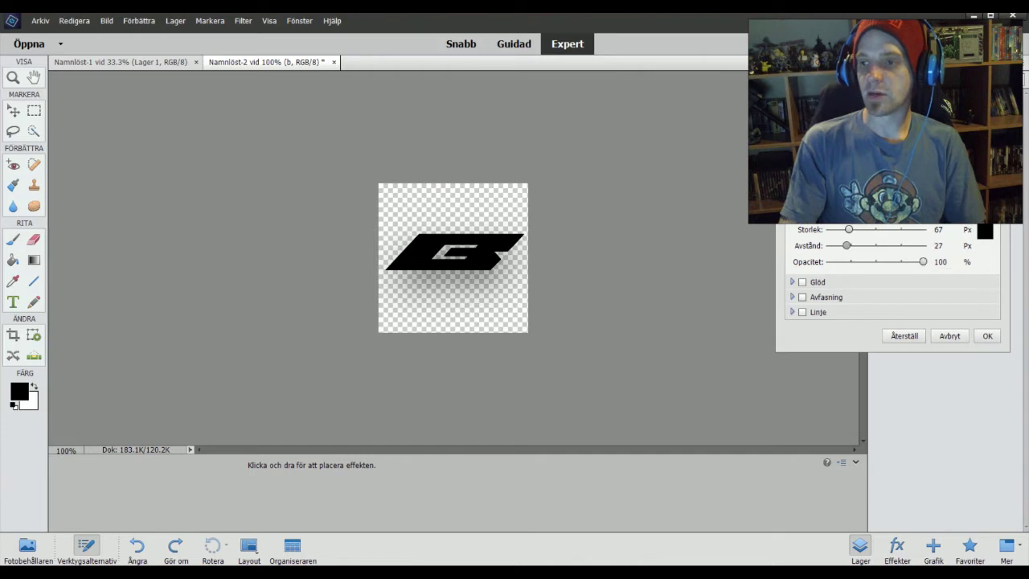
Add an outer glow to the letter in blue #110bf2 with size 73 px and opacity 100%
left_click(803, 282)
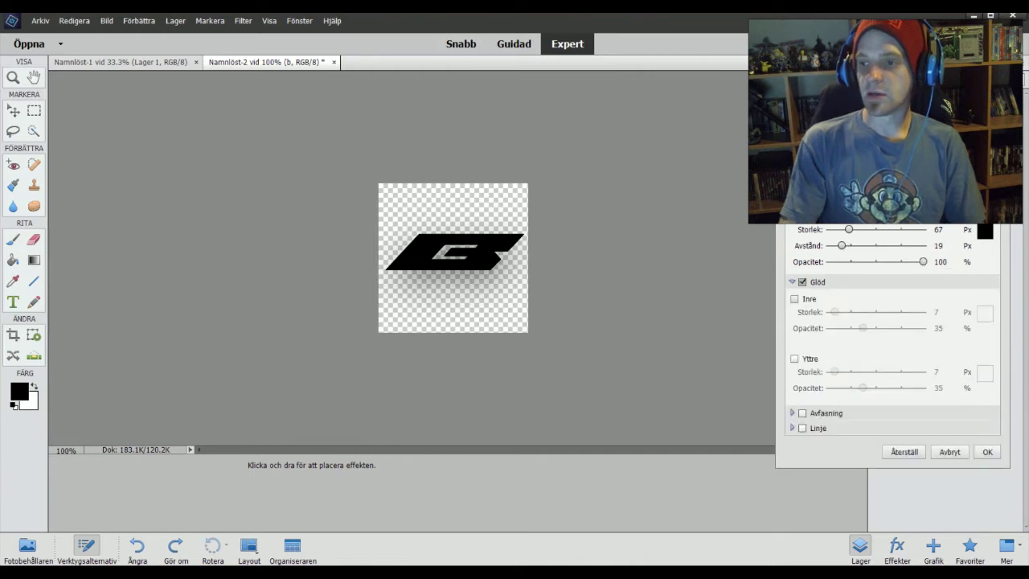
left_click(795, 359)
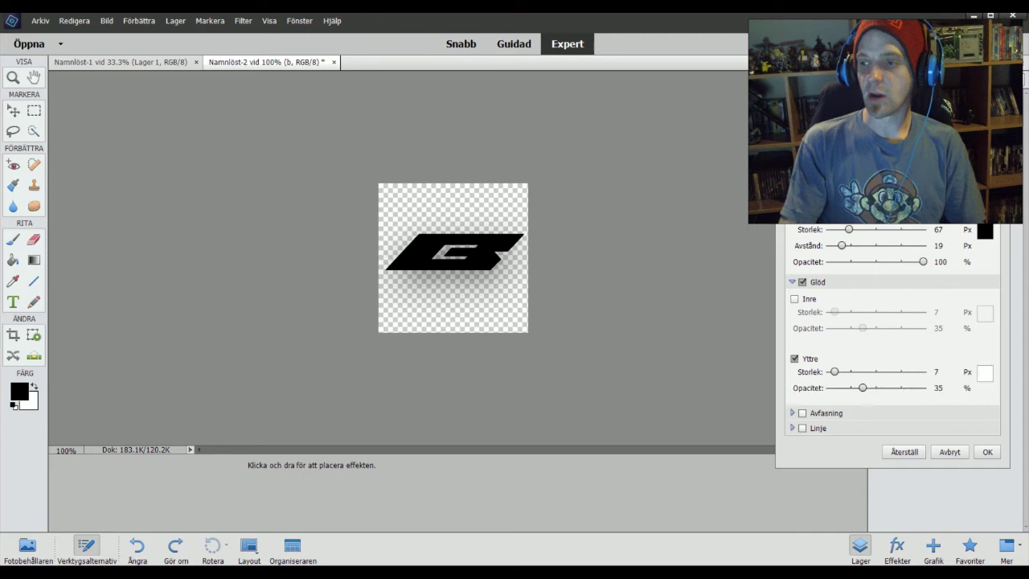
left_click(985, 373)
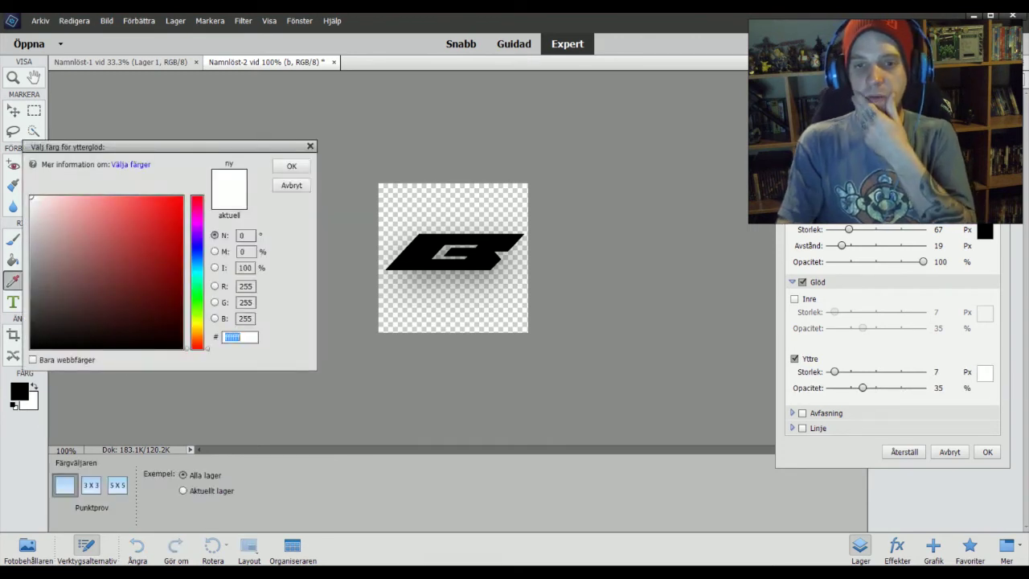
left_click(197, 247)
left_click(175, 203)
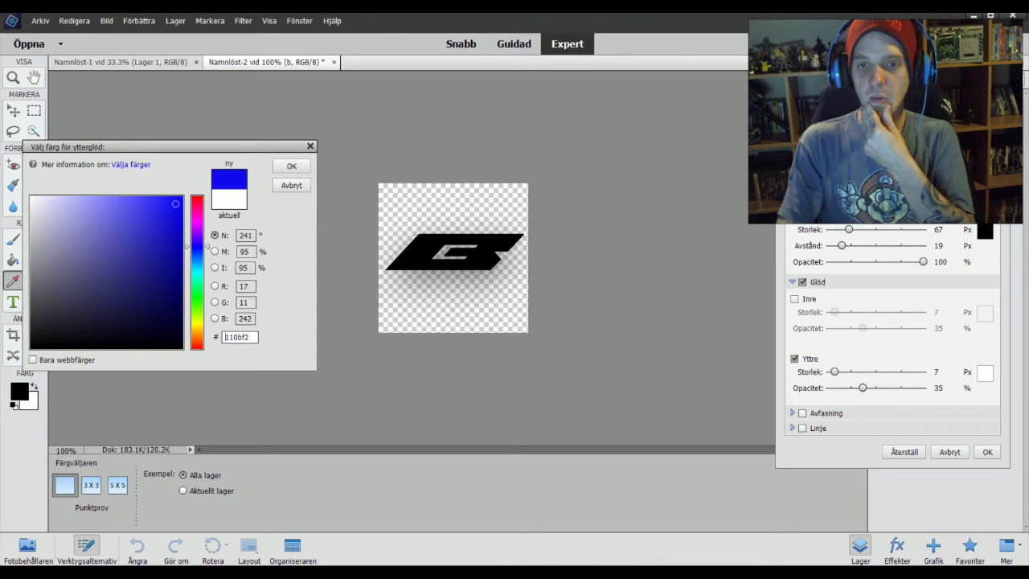
left_click(292, 166)
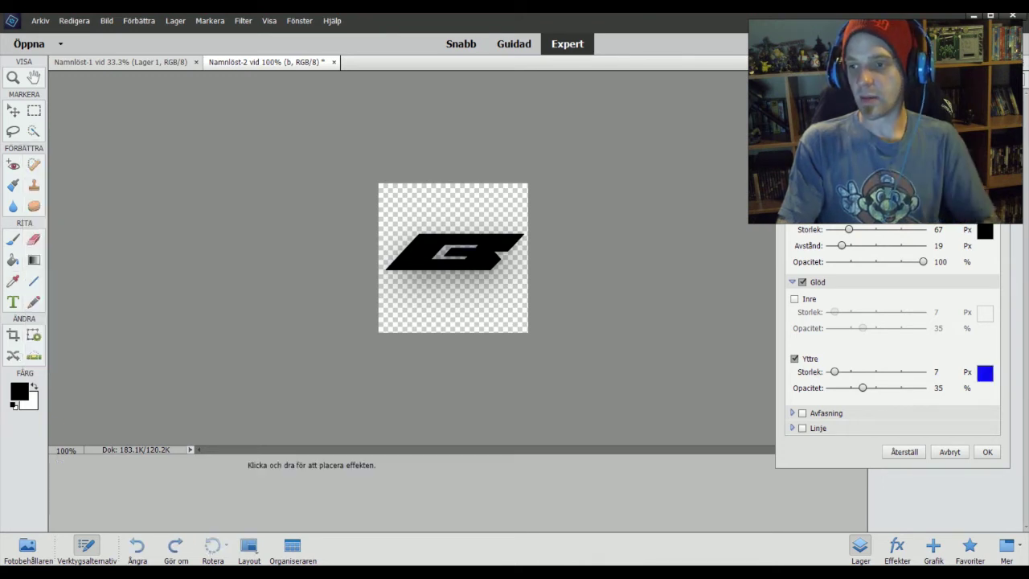
left_click_drag(835, 372, 856, 371)
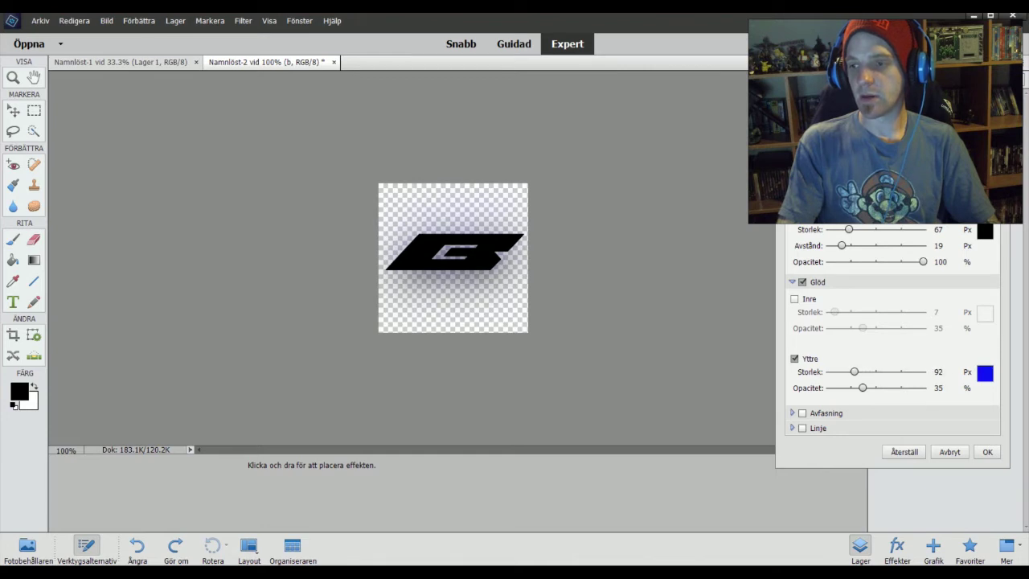
left_click_drag(868, 387, 923, 387)
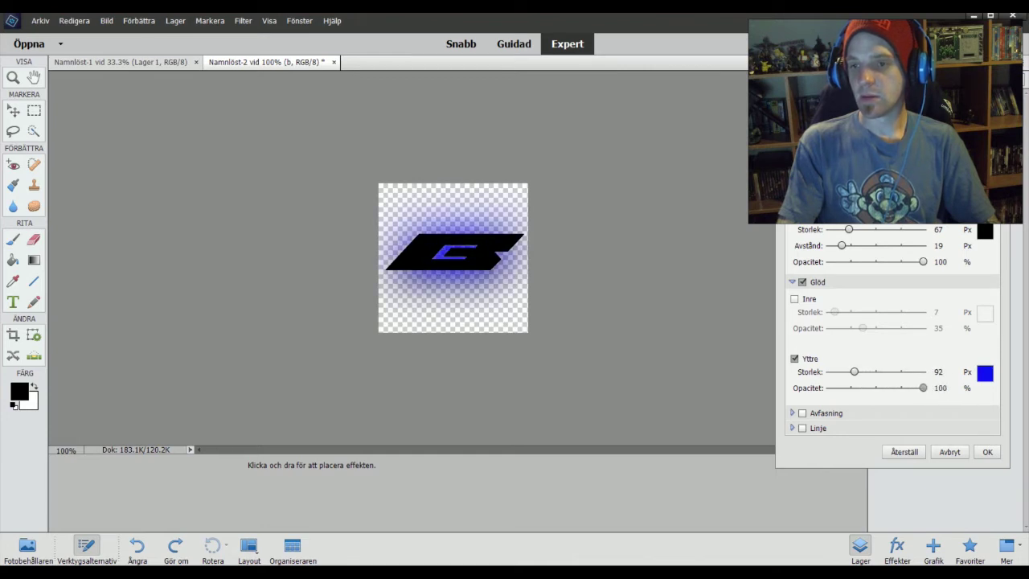
mouse_move(854, 372)
left_mouse_down()
mouse_move(864, 371)
mouse_move(830, 371)
mouse_move(850, 372)
left_mouse_up()
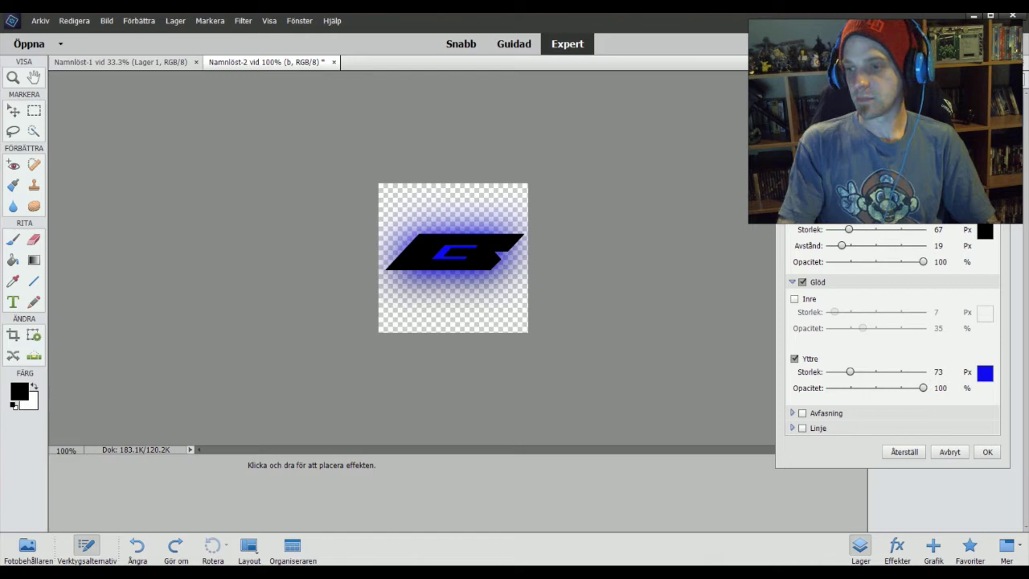
Enable a 5 px bevel and a 3 px outside stroke in blue #190ef8, apply the layer style and deselect the letter
left_click(802, 414)
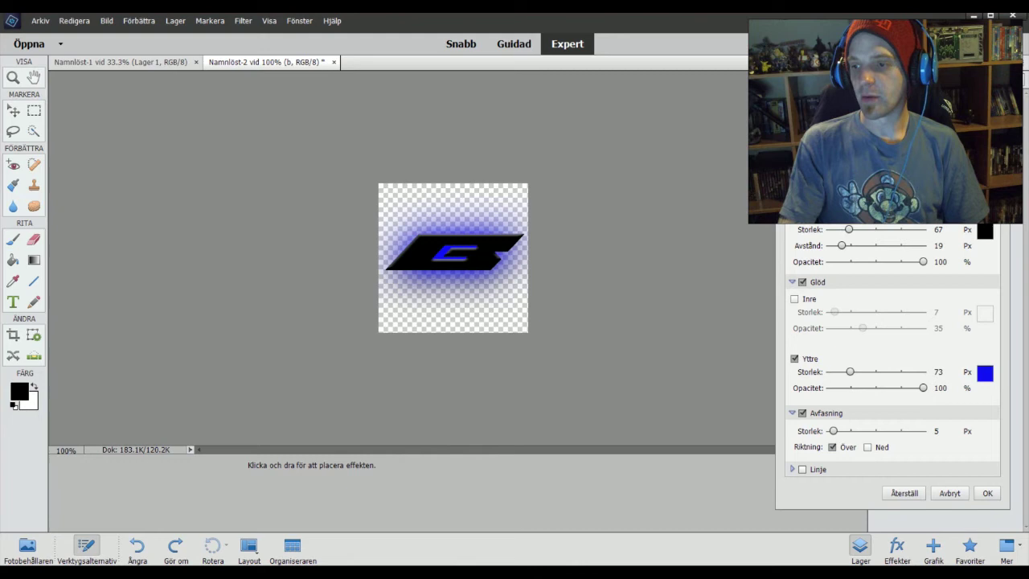
left_click(802, 469)
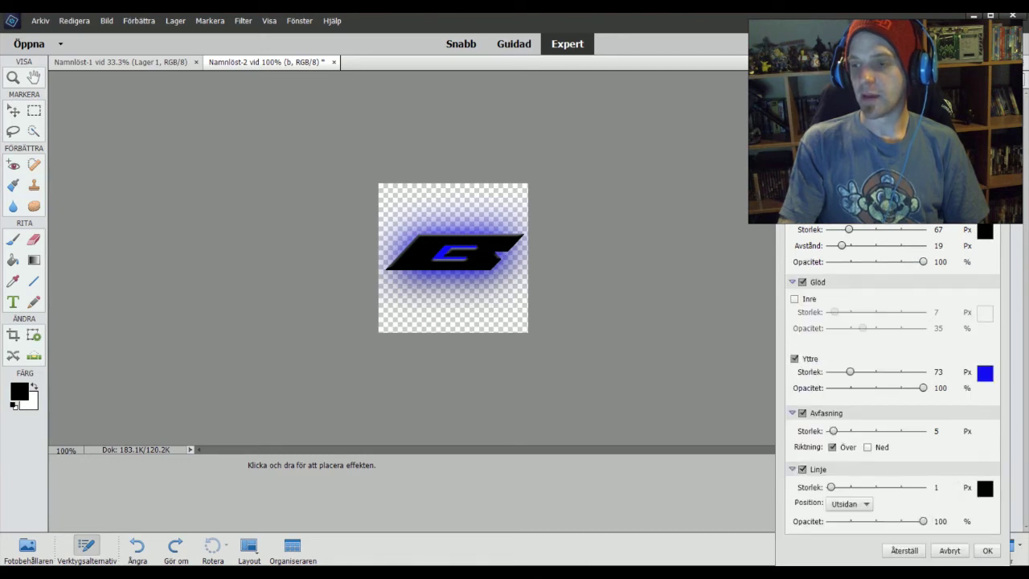
left_click(986, 489)
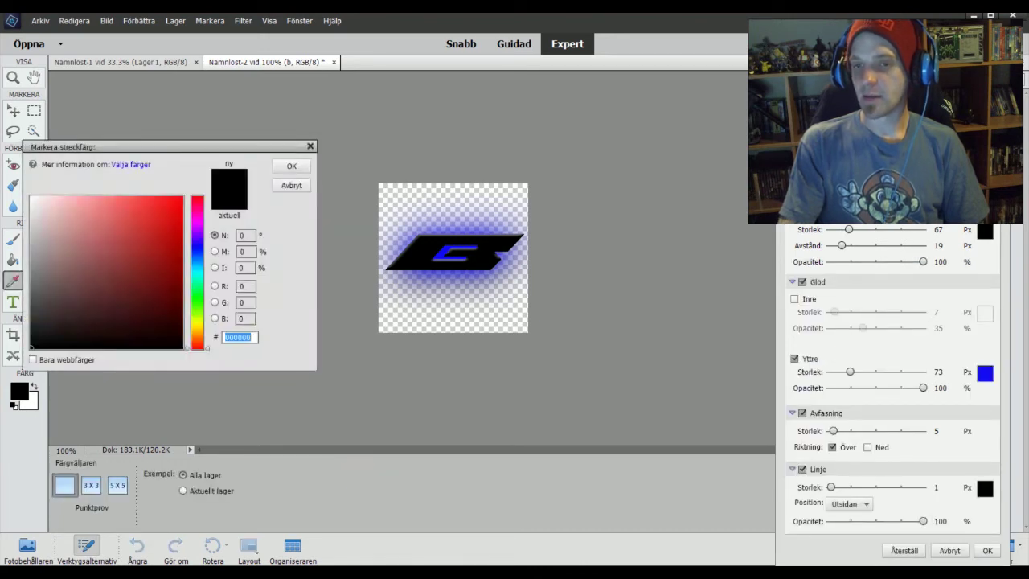
left_click(197, 246)
left_click(174, 200)
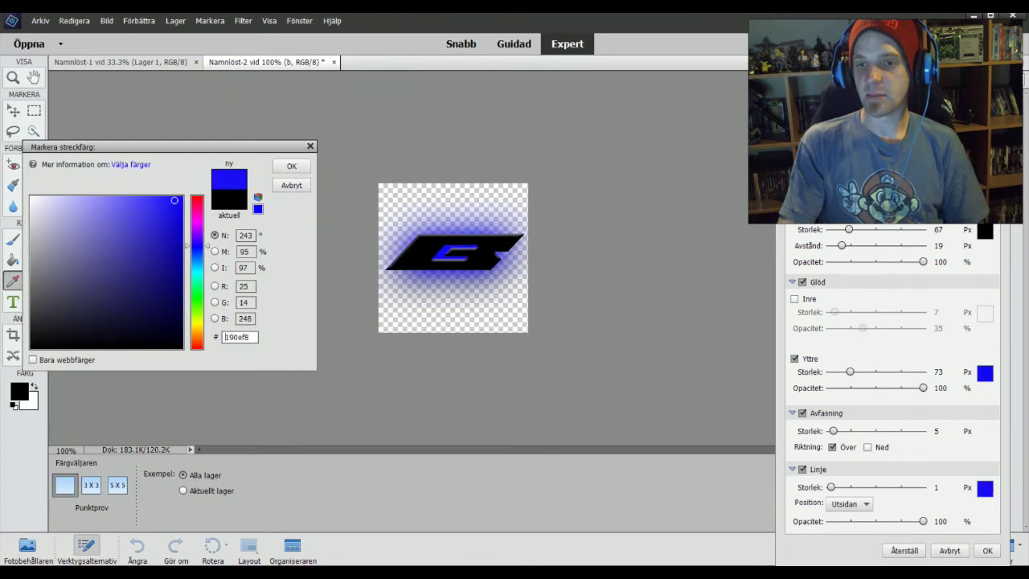
left_click(291, 166)
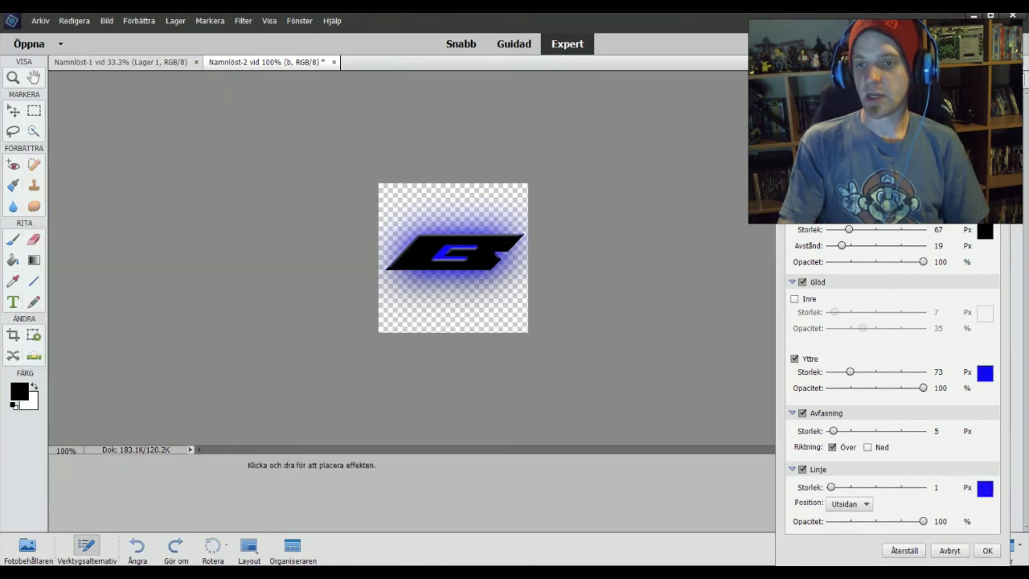
left_click_drag(831, 488, 832, 487)
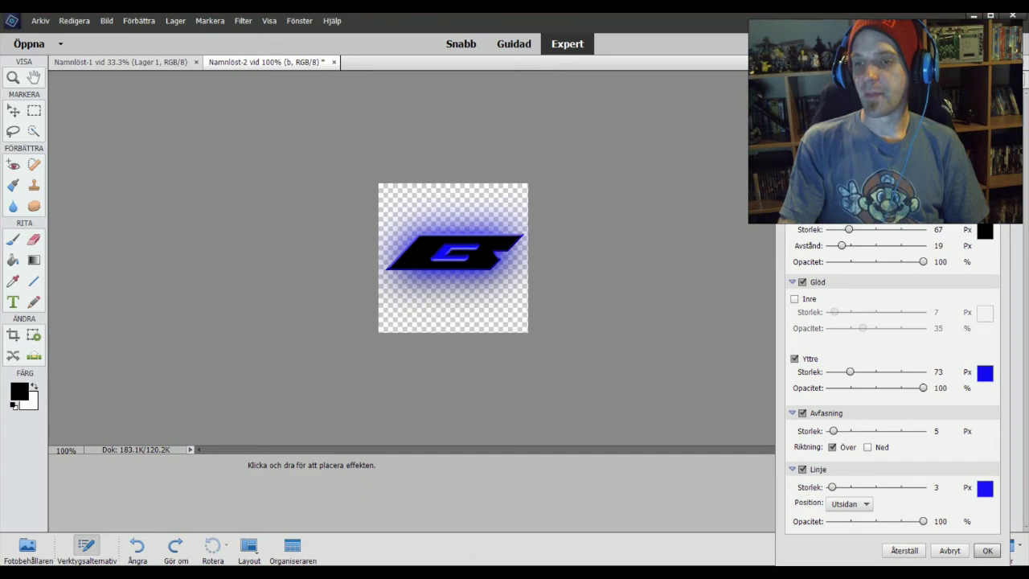
left_click(988, 551)
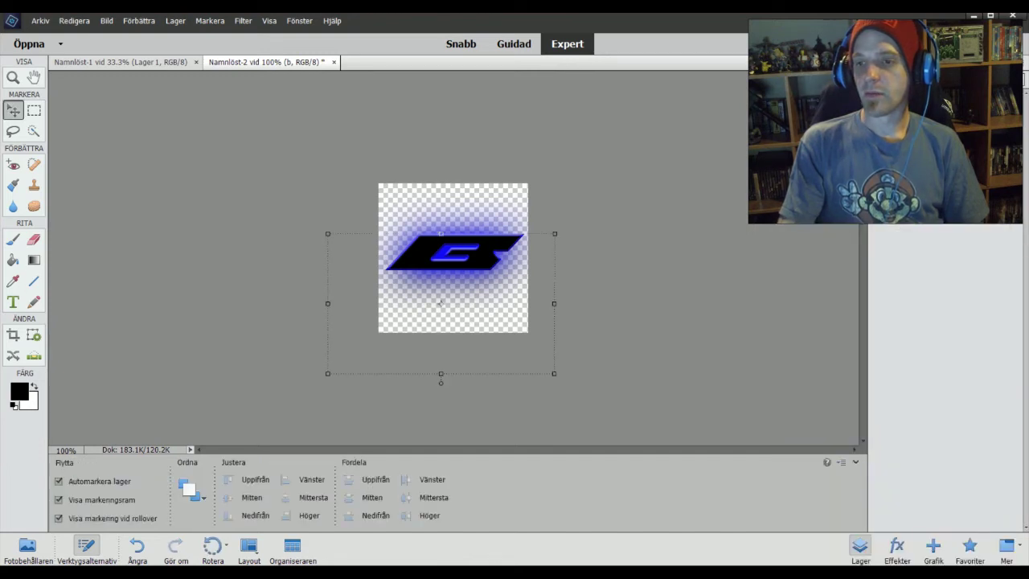
left_click(947, 378)
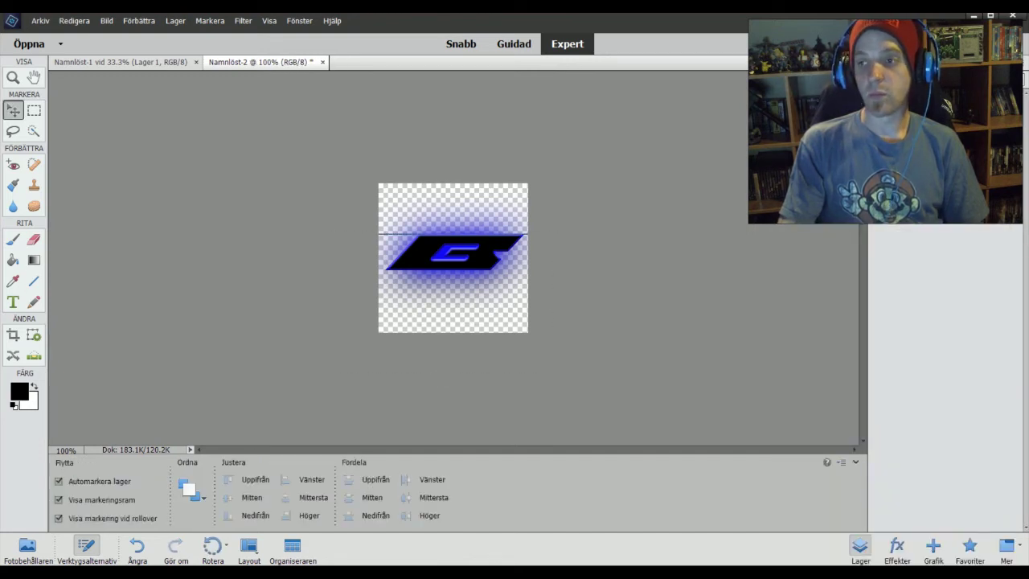
Change the letter B's font to Jack's Candlestick Academy Regular
key("t")
left_click(441, 303)
type("b")
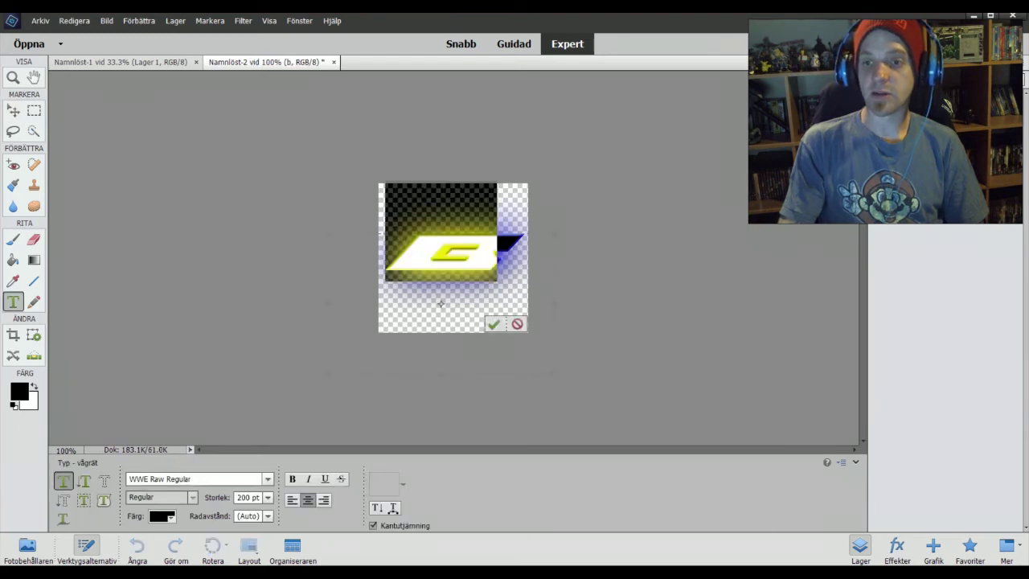
left_click(268, 478)
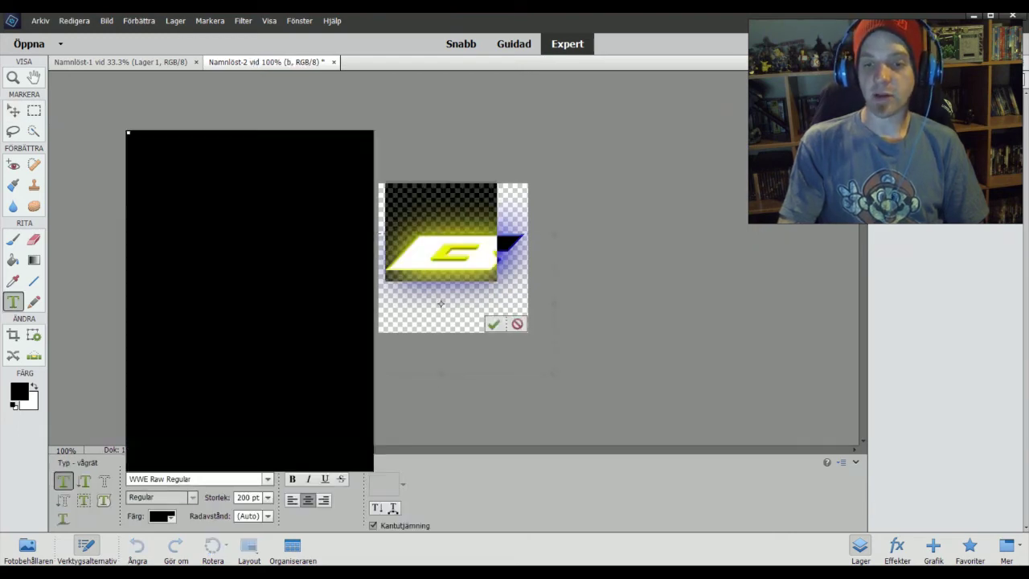
key("Up")
key("Up")
key("Up")
key("Up")
key("Up")
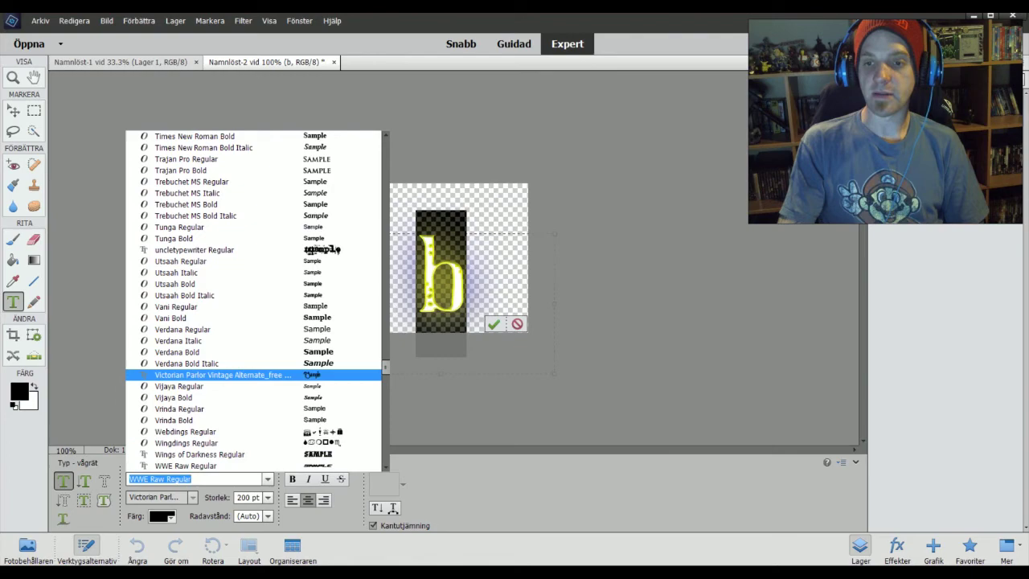
scroll(253, 301, "up", 20)
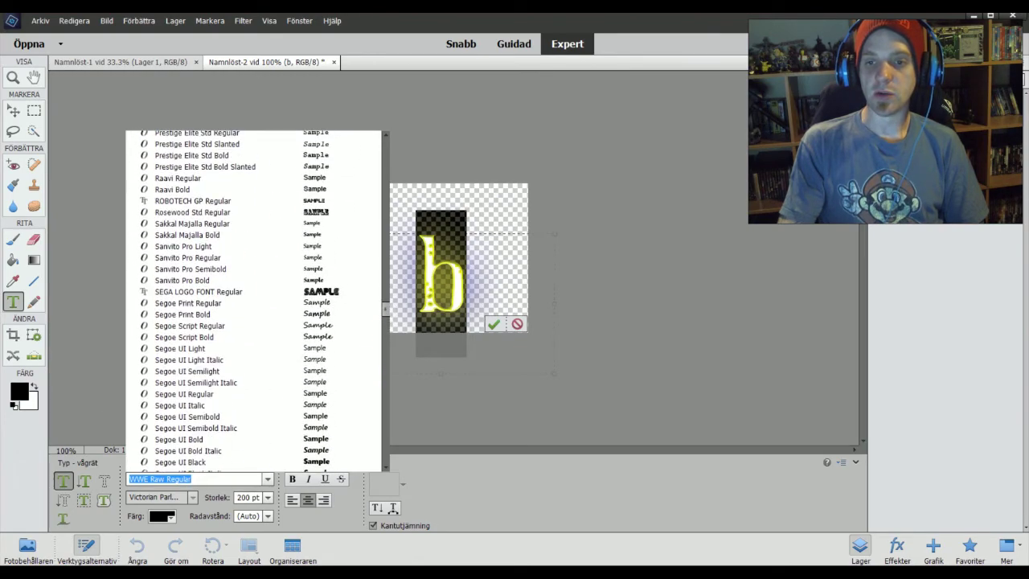
scroll(253, 302, "up", 20)
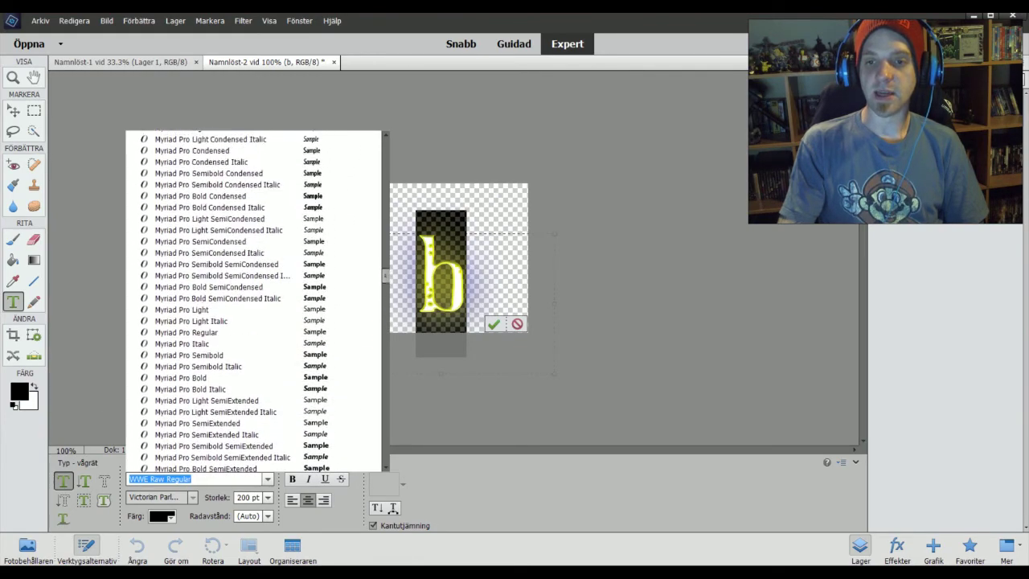
scroll(253, 301, "up", 20)
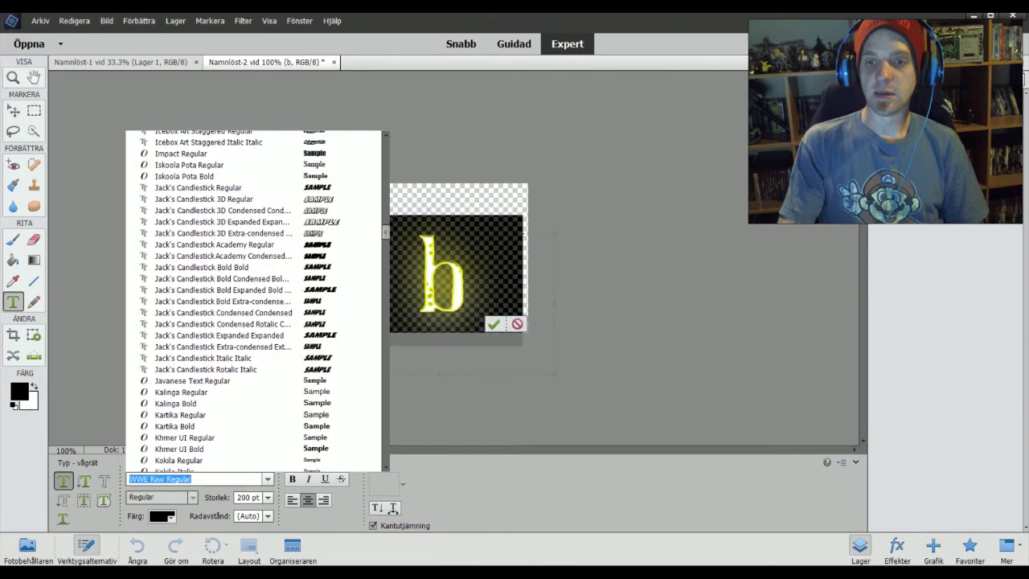
left_click(214, 244)
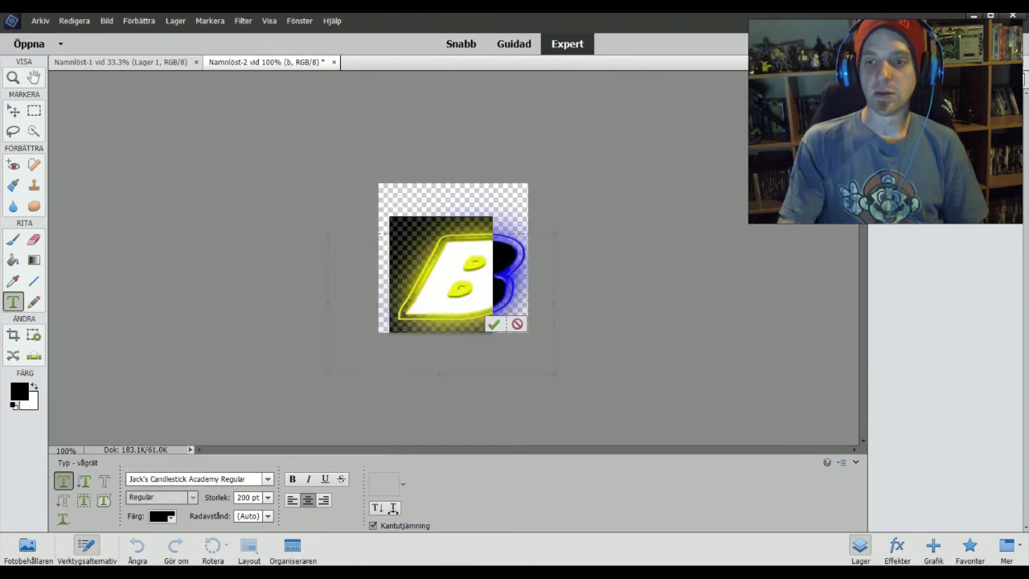
Move the restyled letter B slightly up and left so it sits centred on the canvas
left_click(14, 110)
left_click_drag(489, 272, 482, 252)
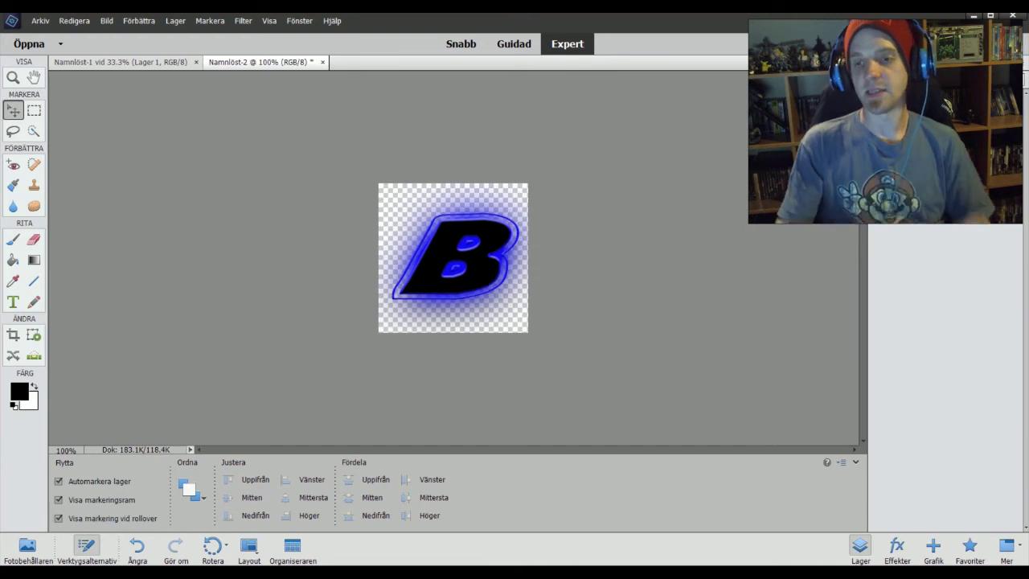
mouse_move(484, 234)
left_mouse_down()
mouse_move(479, 226)
mouse_move(499, 235)
mouse_move(489, 236)
left_mouse_up()
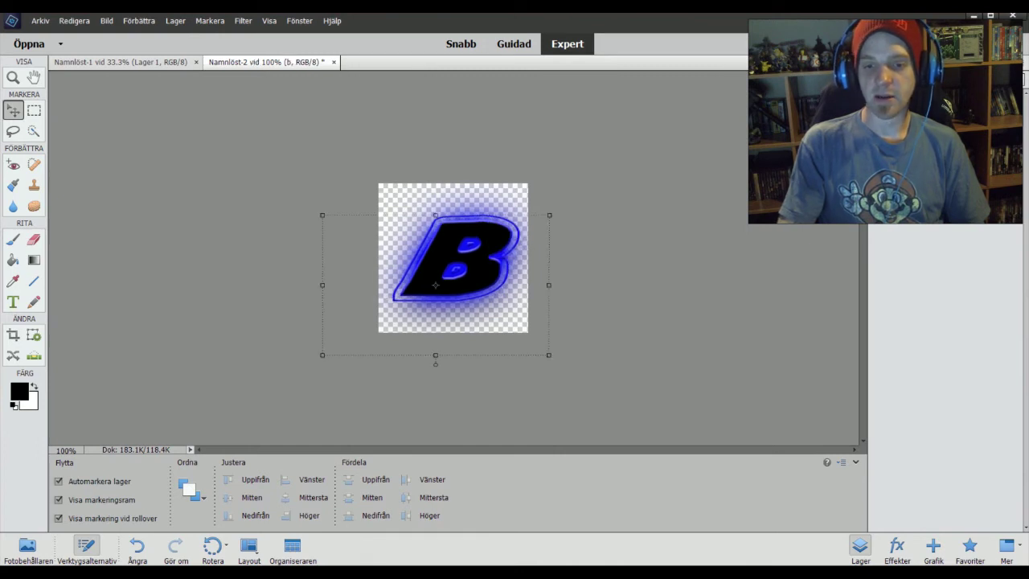
Change the letter B's font to DamnedDeluxe Normal and move the letter up and right to centre it on the canvas
double_click(455, 262)
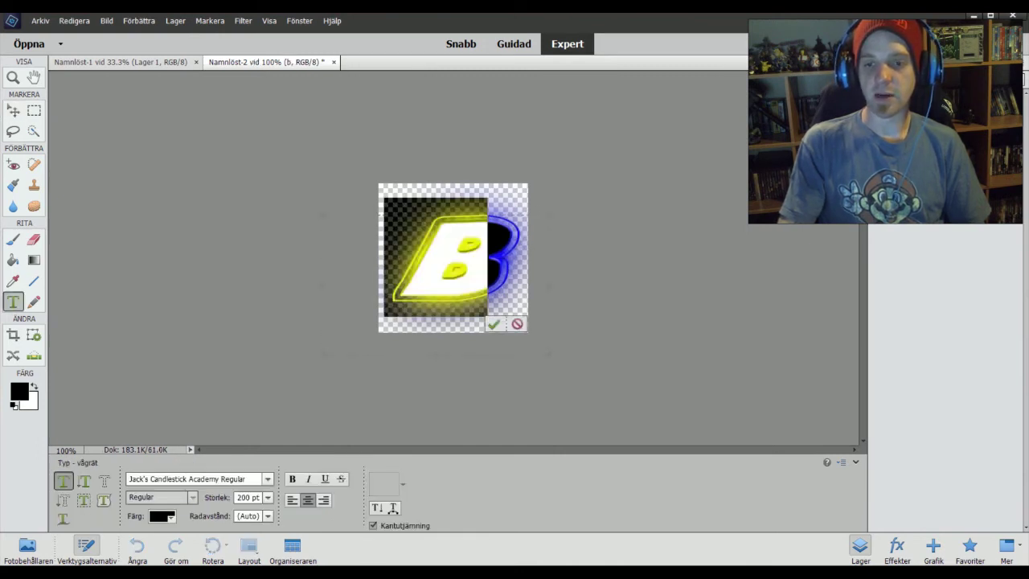
left_click(268, 478)
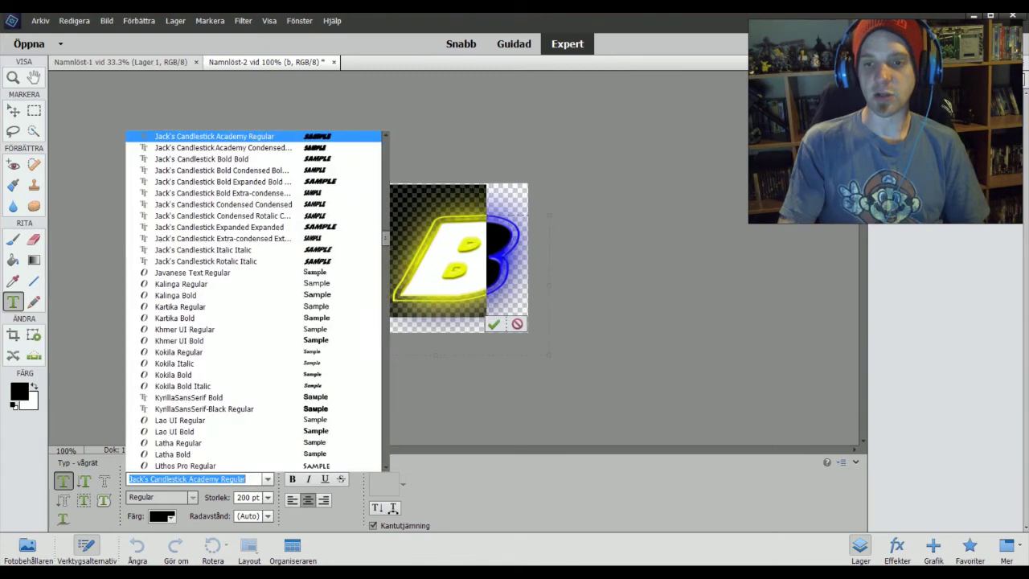
scroll(253, 302, "up", 4)
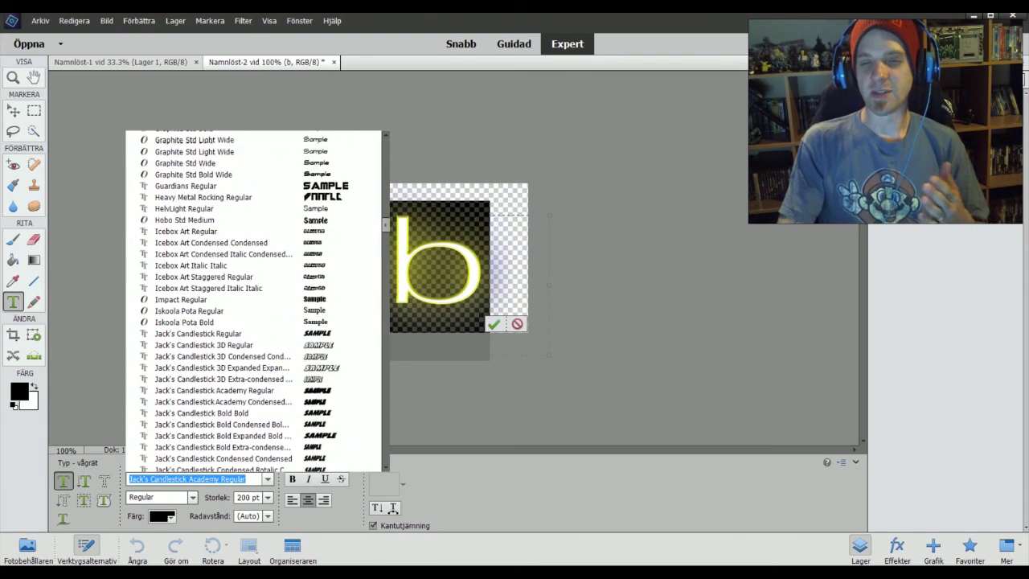
scroll(253, 301, "up", 9)
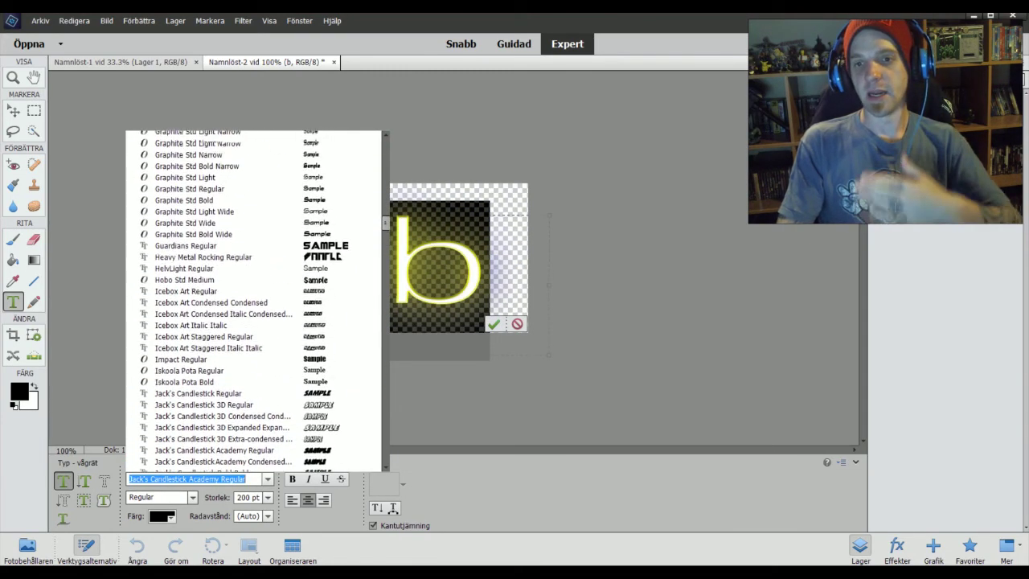
scroll(254, 302, "up", 9)
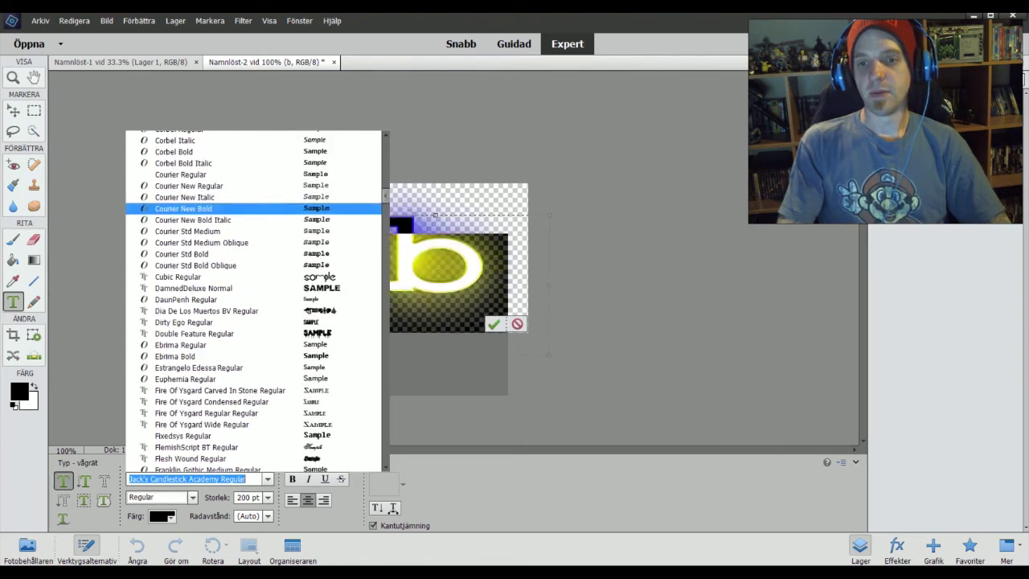
left_click(209, 287)
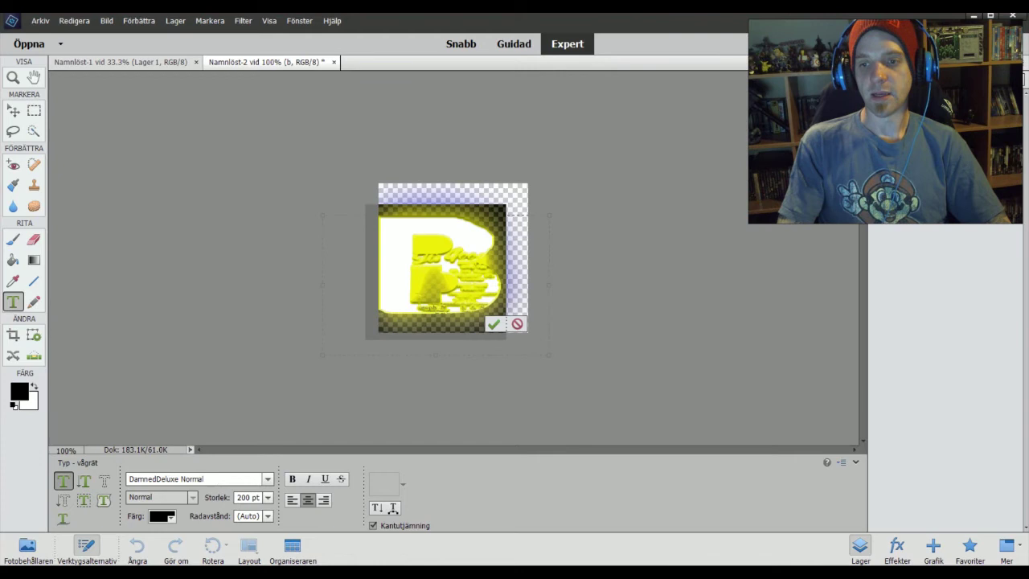
left_click(14, 111)
left_click_drag(460, 274, 495, 242)
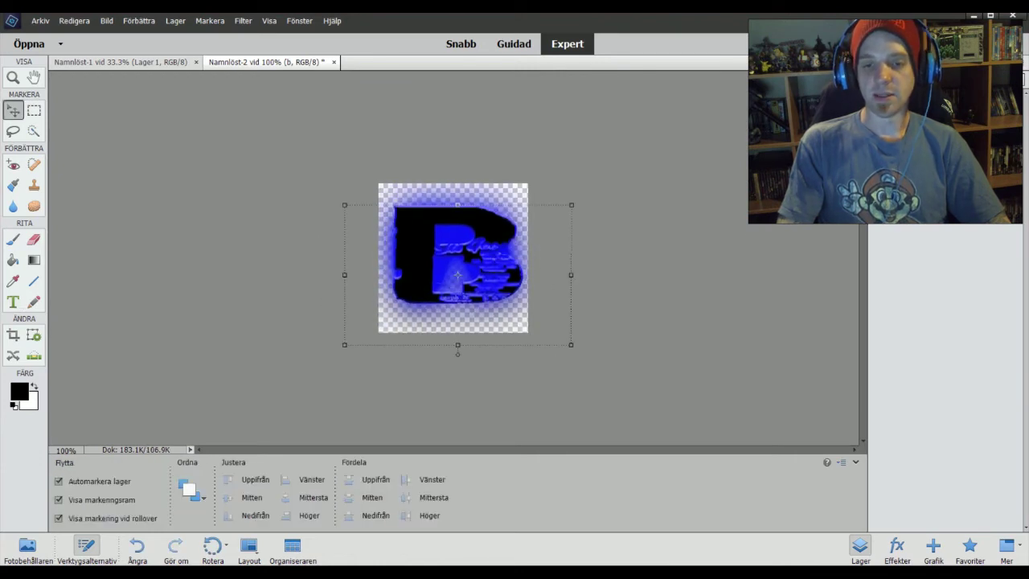
Change the letter B's font to Double Feature Regular, move it slightly up so the drips fit the canvas, and deselect it
double_click(481, 244)
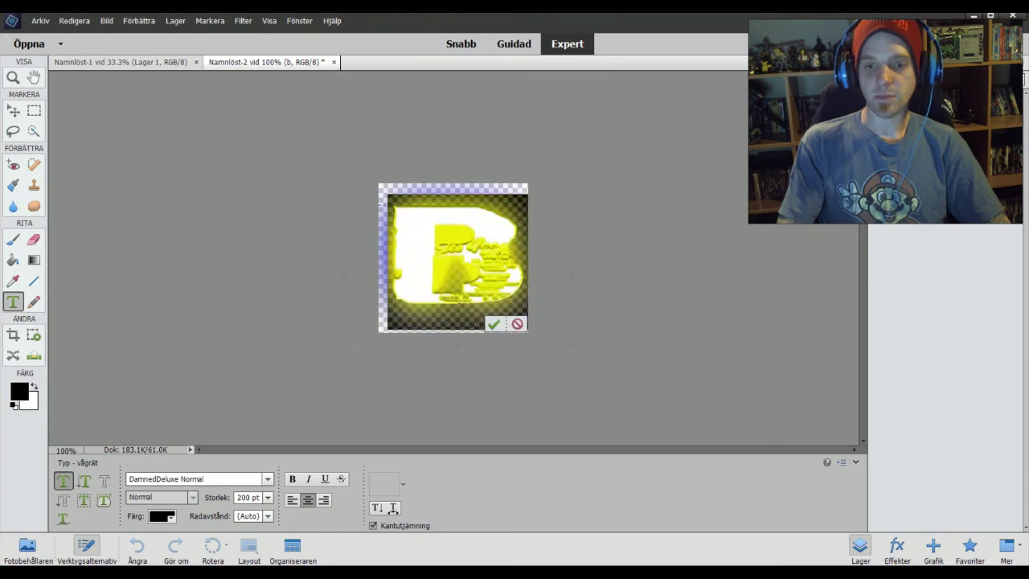
left_click(268, 480)
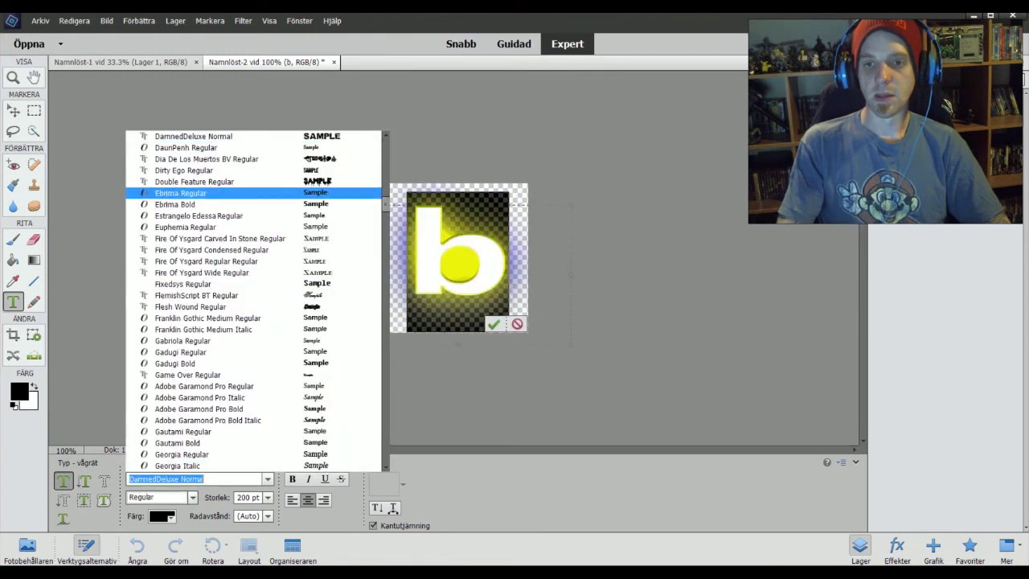
left_click(195, 182)
left_click(495, 324)
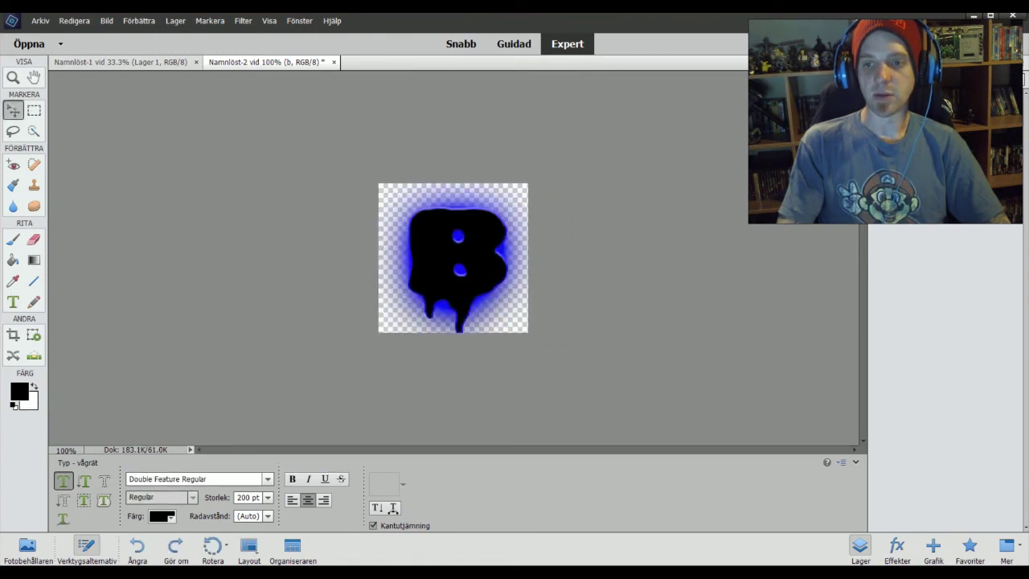
left_click_drag(457, 274, 453, 261)
left_click(627, 290)
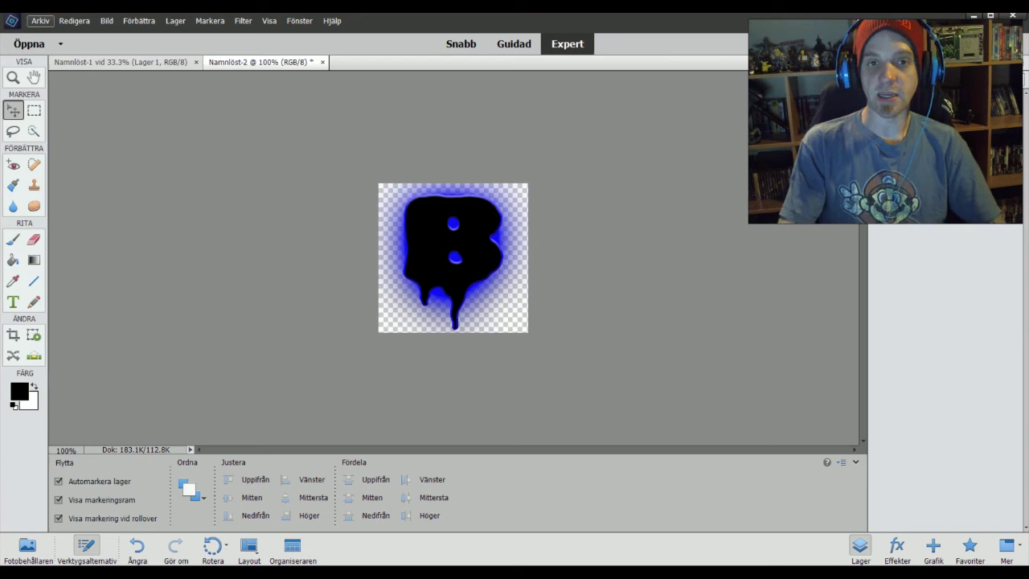
Start saving the graphic as a new file and choose PNG (*.PNG;*.PNS) as the file format
left_click(40, 21)
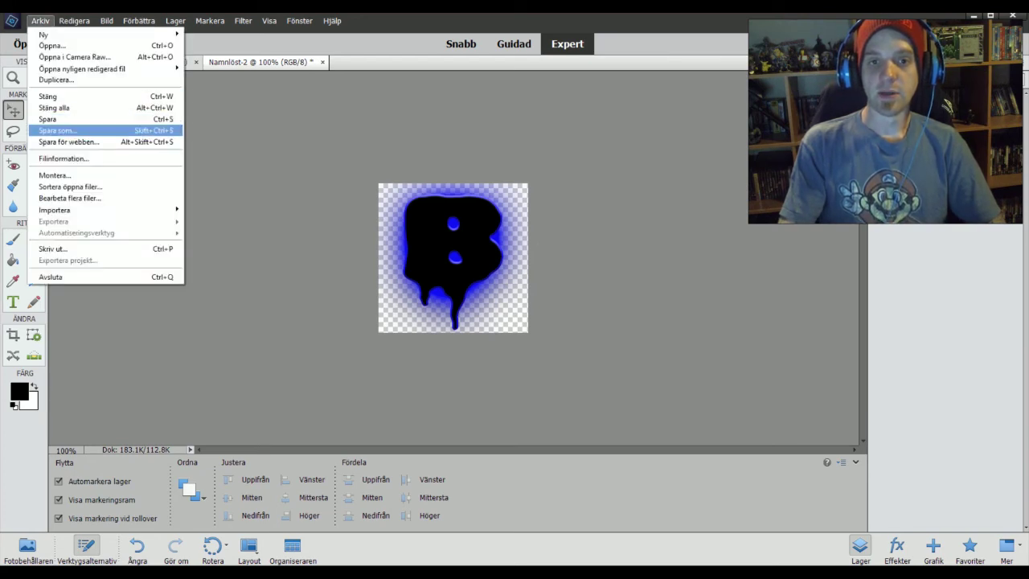
left_click(57, 130)
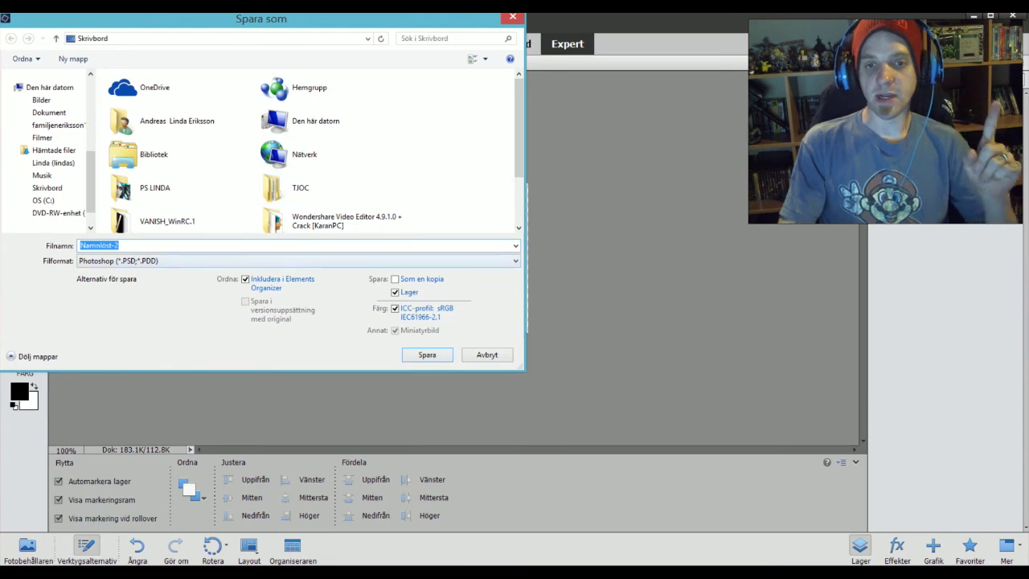
left_click(299, 262)
key("Down")
key("Down")
key("Down")
key("Down")
key("Down")
key("Down")
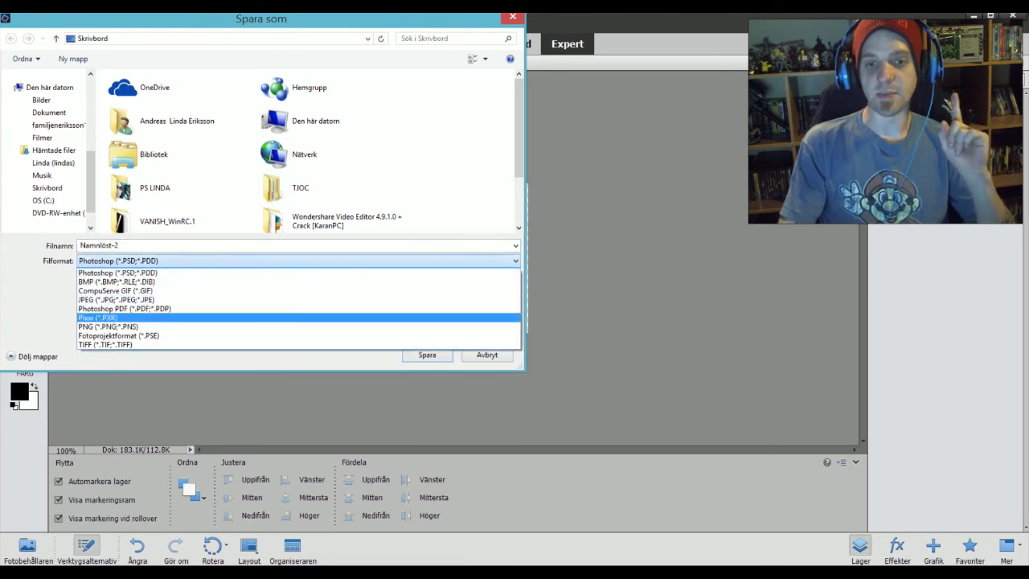
key("Up")
key("Up")
key("Up")
key("Up")
key("Up")
key("Up")
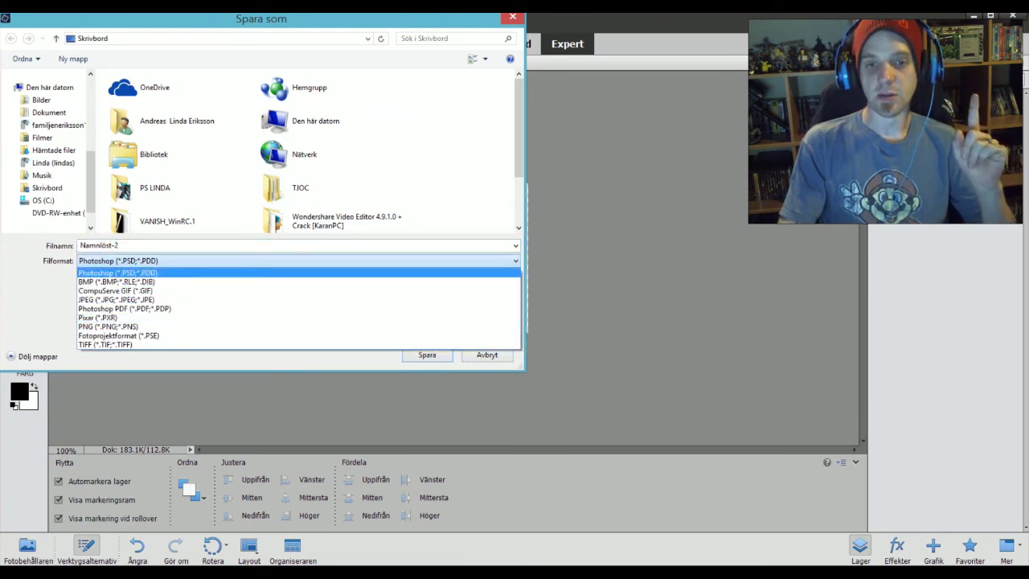
key("Down")
key("Down")
key("Down")
key("Down")
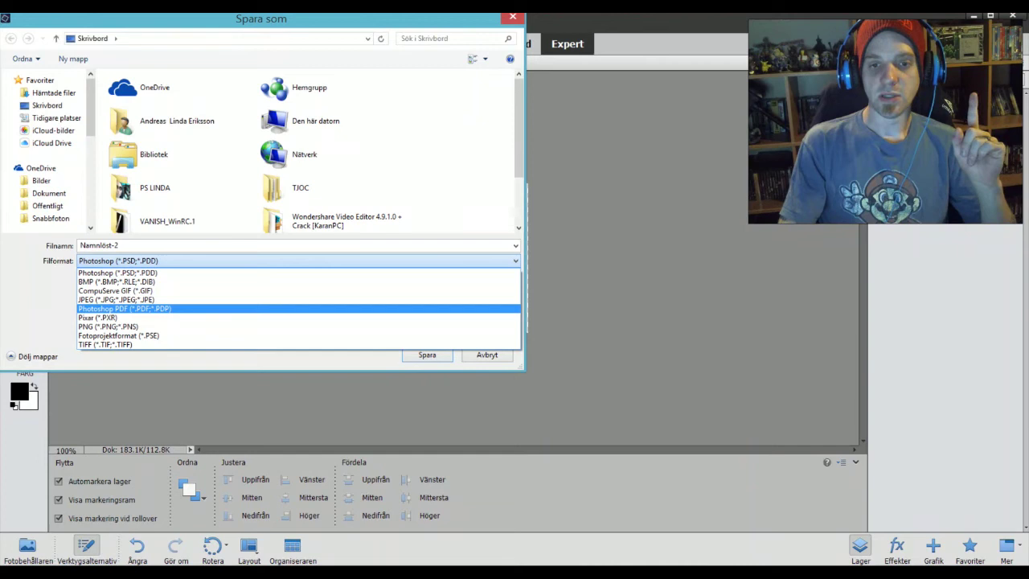
key("Down")
key("Down")
key("Return")
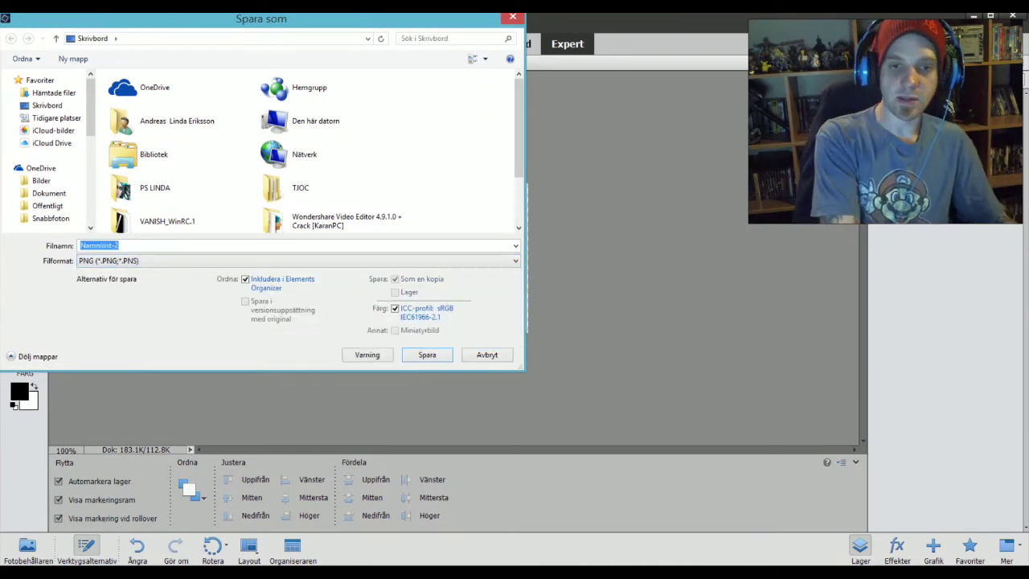
Switch the file format to BMP and return it to PNG
key("b")
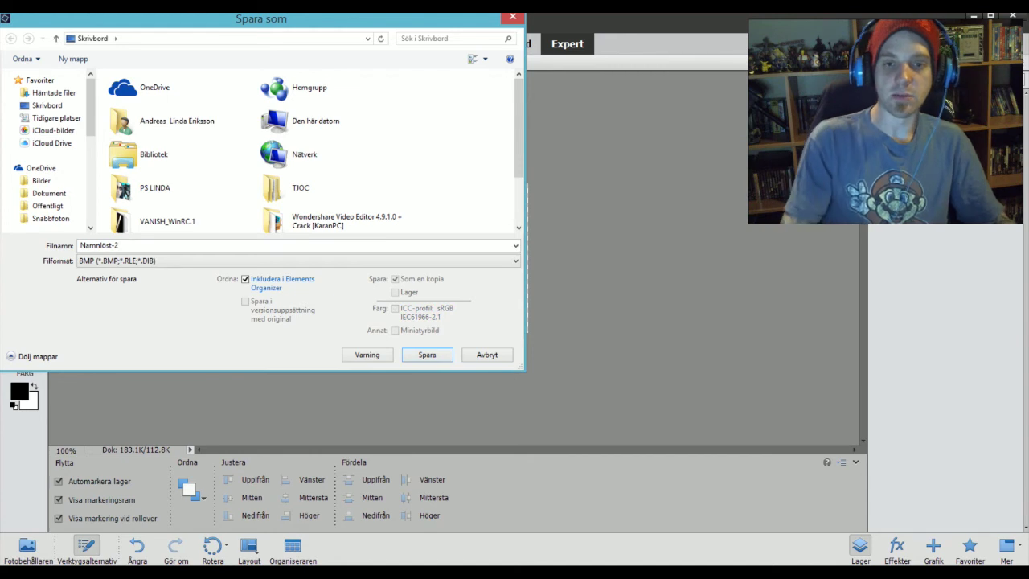
key("alt+Down")
key("Down")
key("Down")
key("Down")
key("Down")
key("Down")
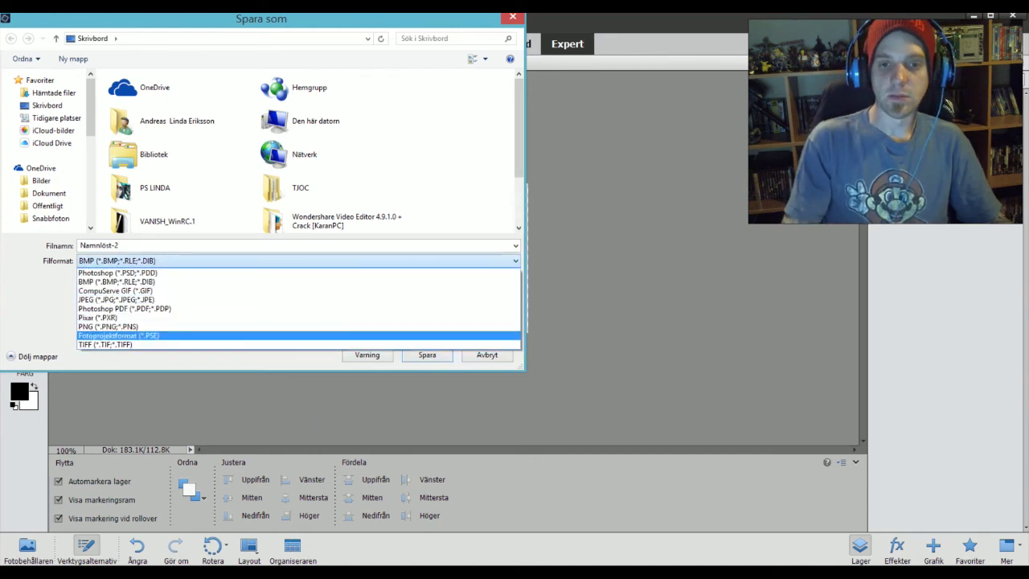
key("Up")
key("Up")
key("Up")
key("Up")
key("Up")
key("Down")
key("Down")
key("Down")
key("Down")
key("Down")
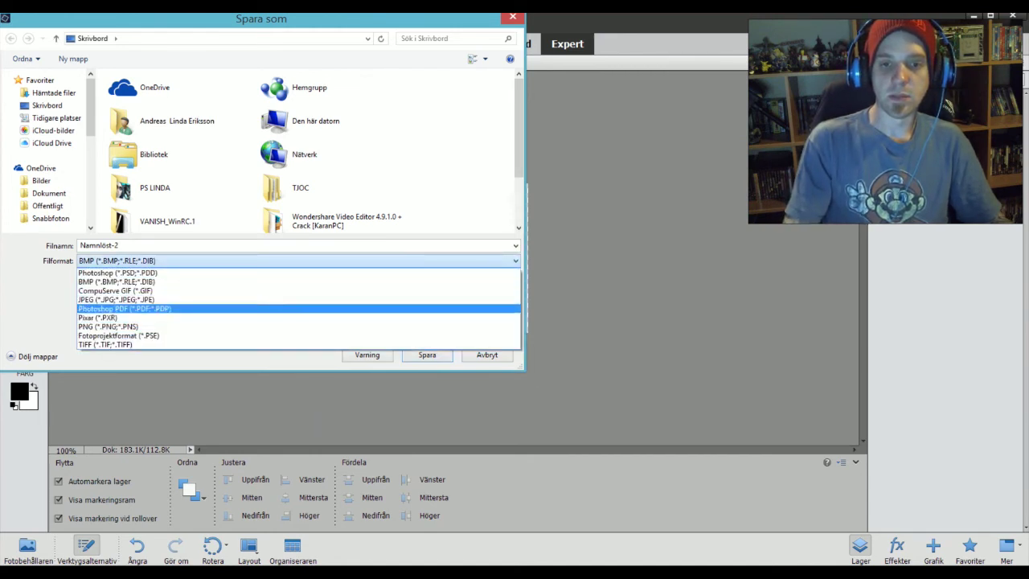
key("Return")
Name the file "bob watermark" and save it to the desktop, accepting the default PNG options
left_click(119, 245)
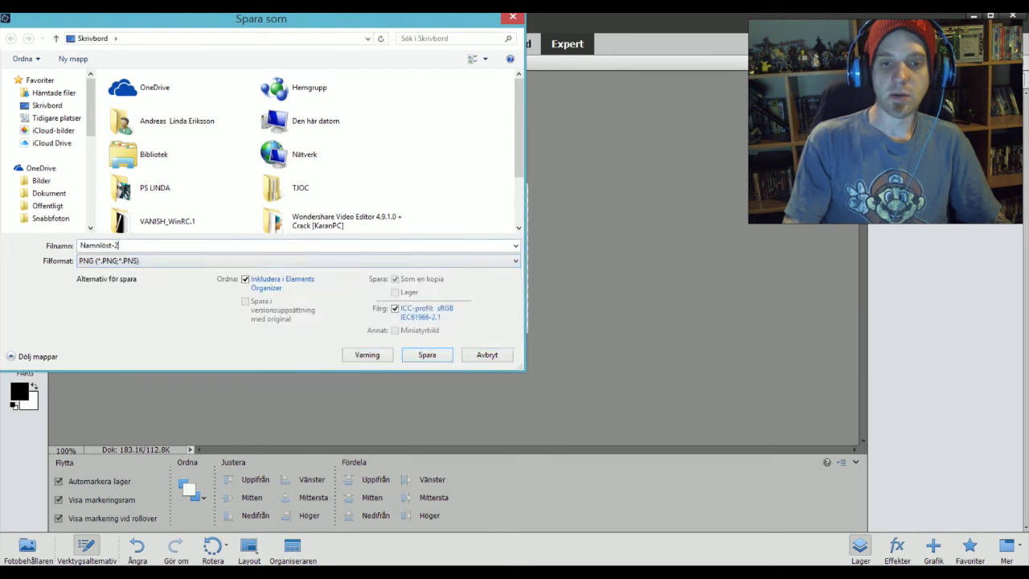
key("ctrl+a")
type("b")
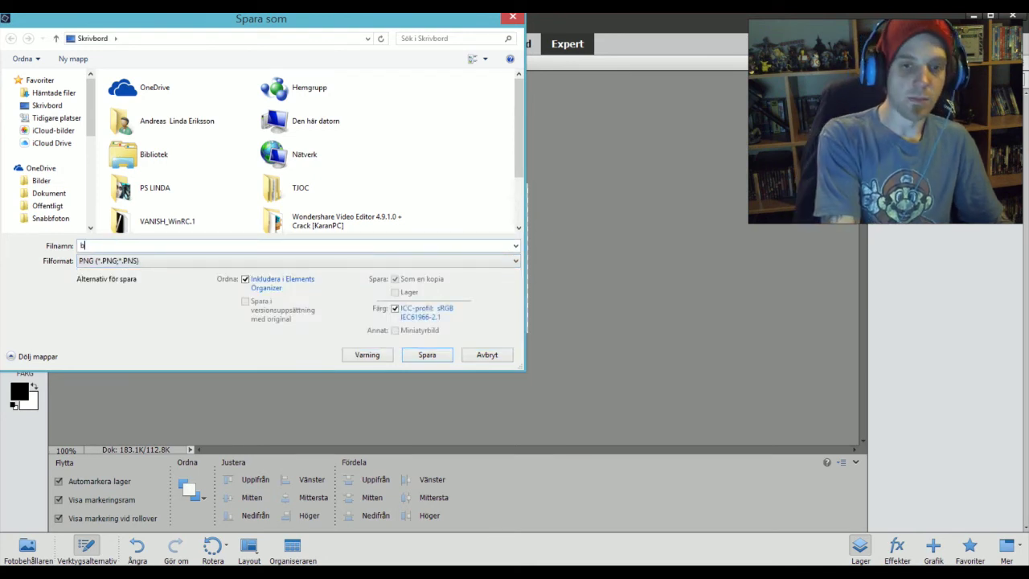
type("ob waterm")
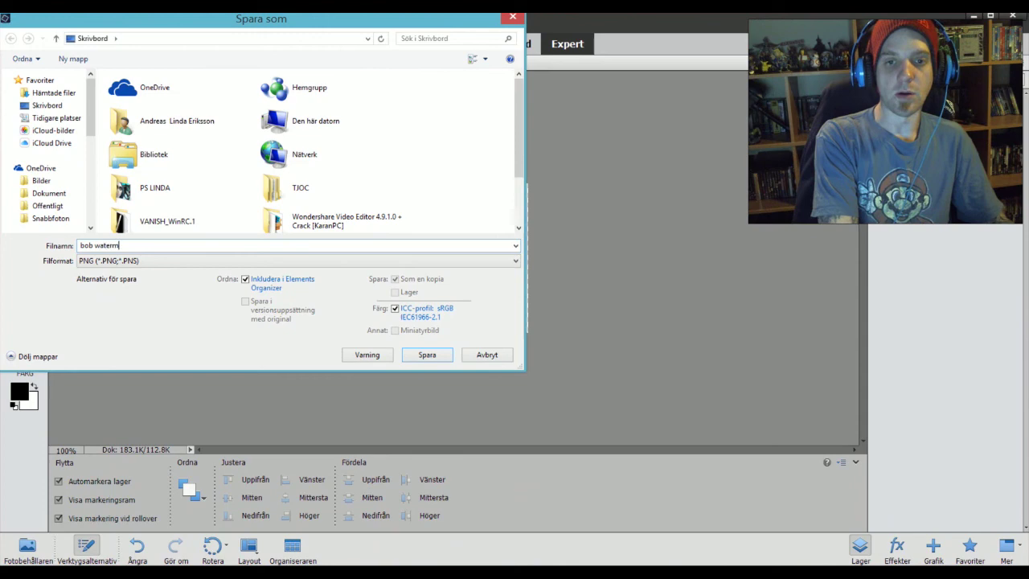
type("ark")
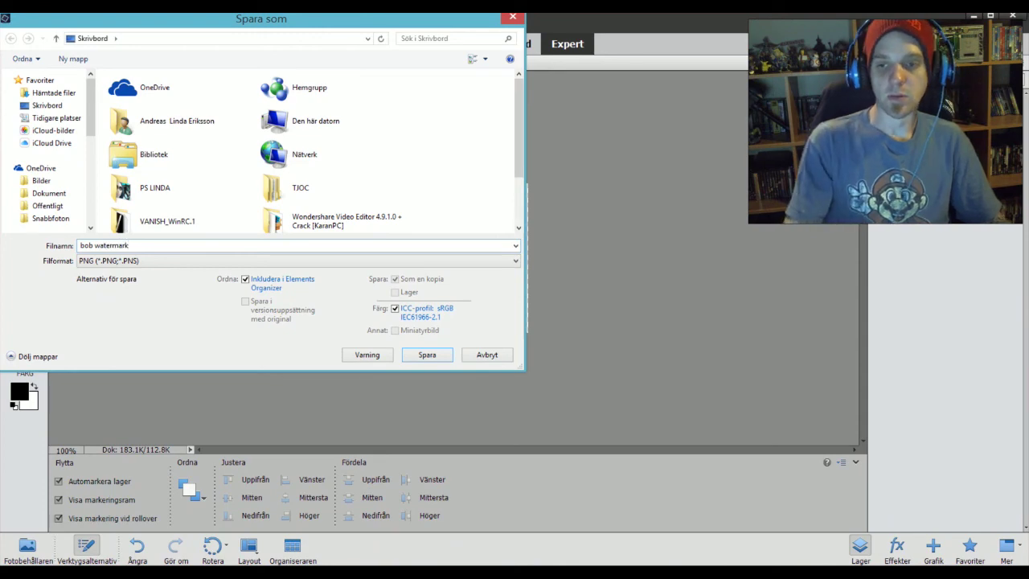
key("Return")
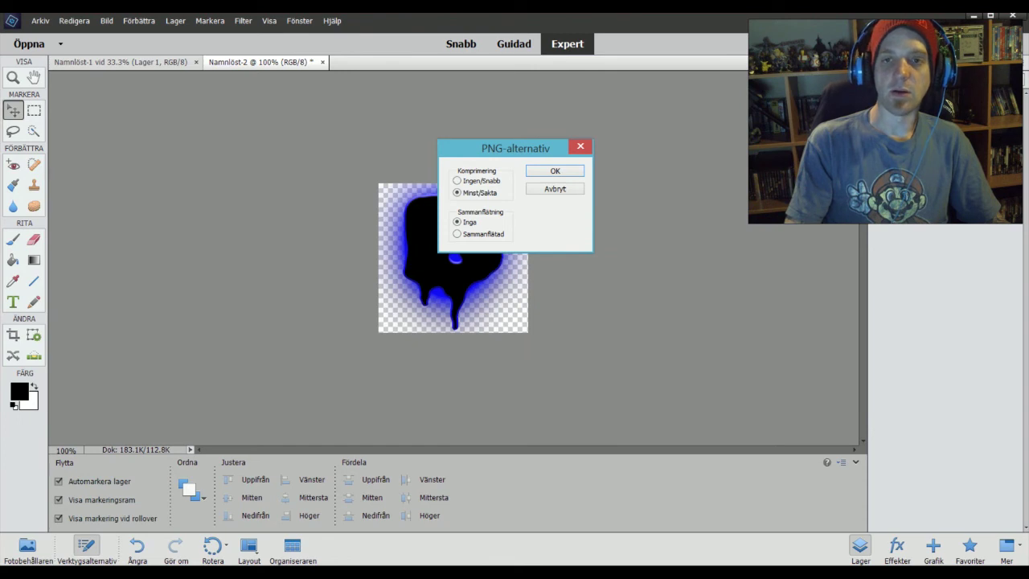
key("Return")
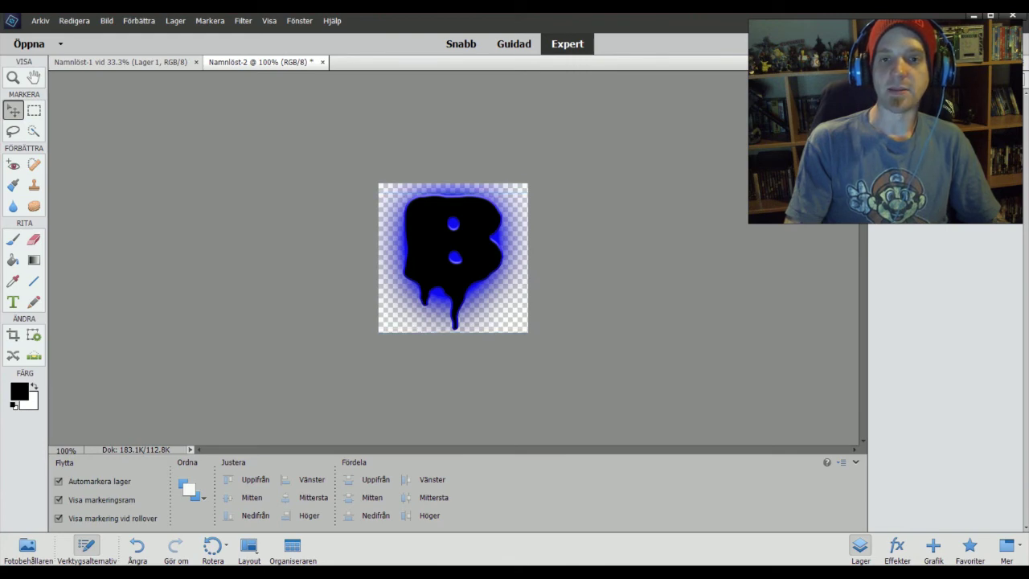
Uncover the desktop, place the bob watermark file in an open area and open the image to check it
left_click_drag(427, 35, 804, 382)
left_click_drag(12, 119, 299, 182)
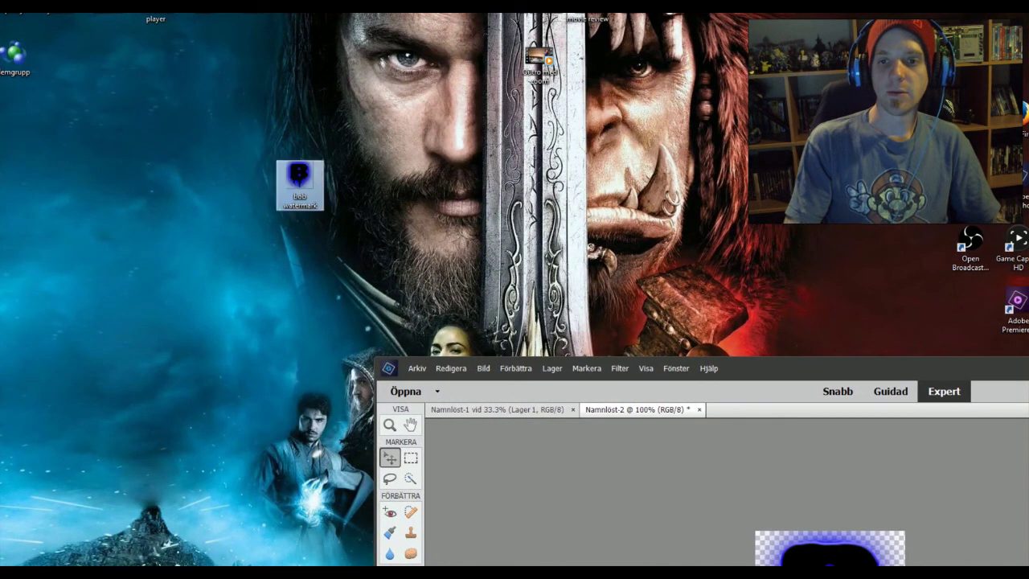
double_click(300, 183)
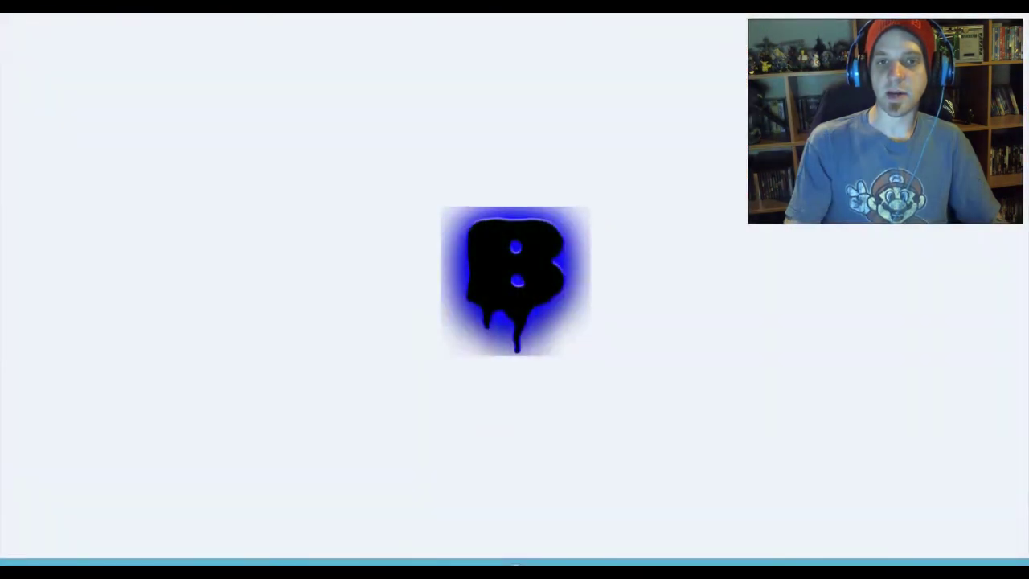